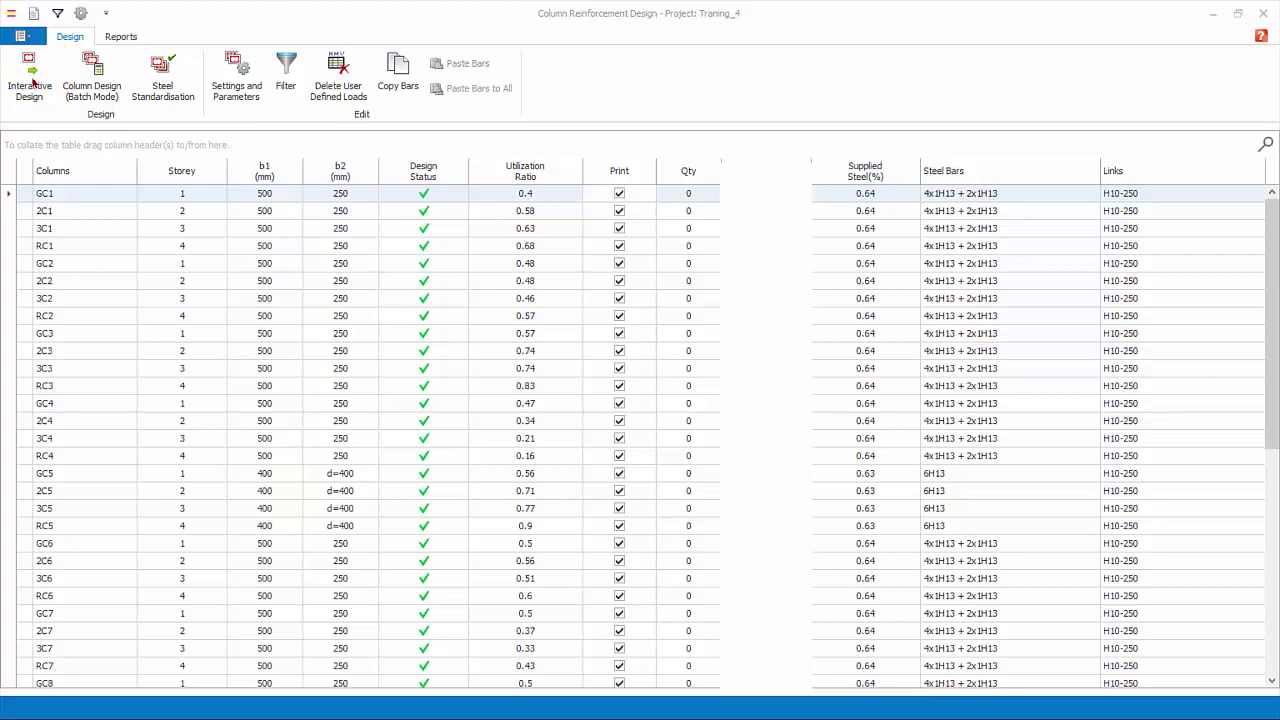
- Open the storey 1 column GC1 in the interactive design editor and run its reinforcement design
click(52, 196)
double_click(52, 196)
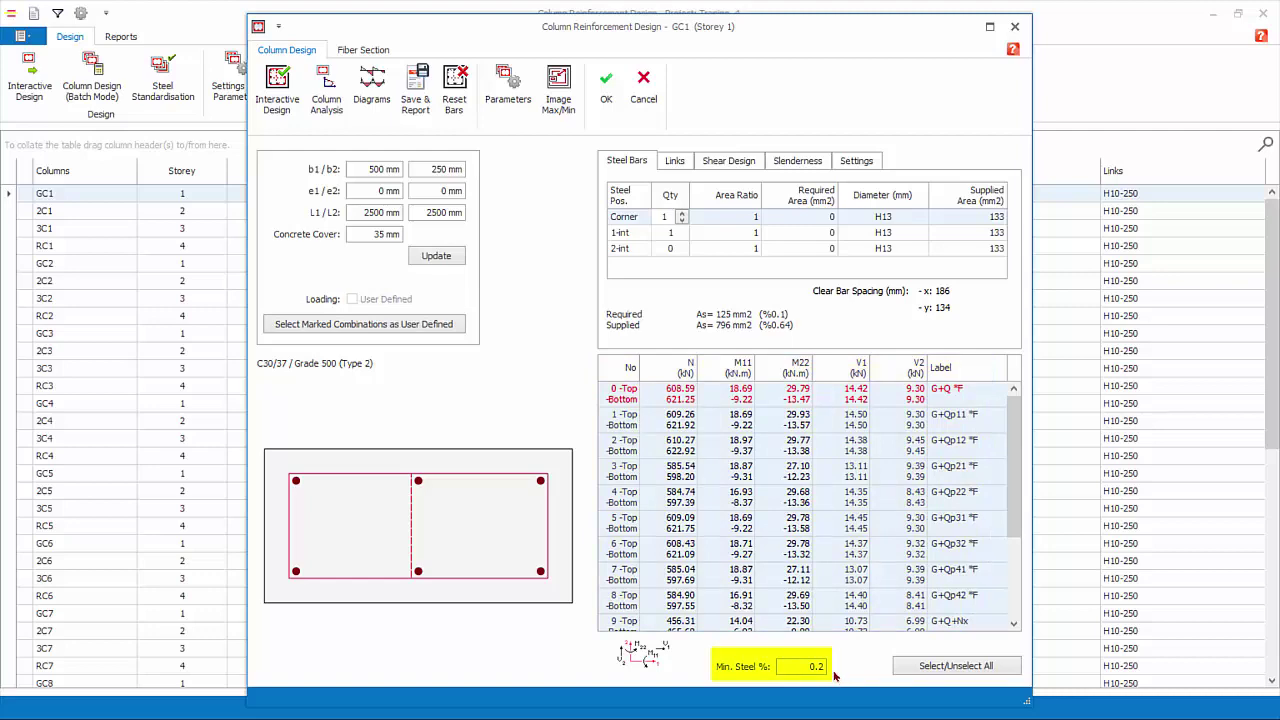
click(270, 107)
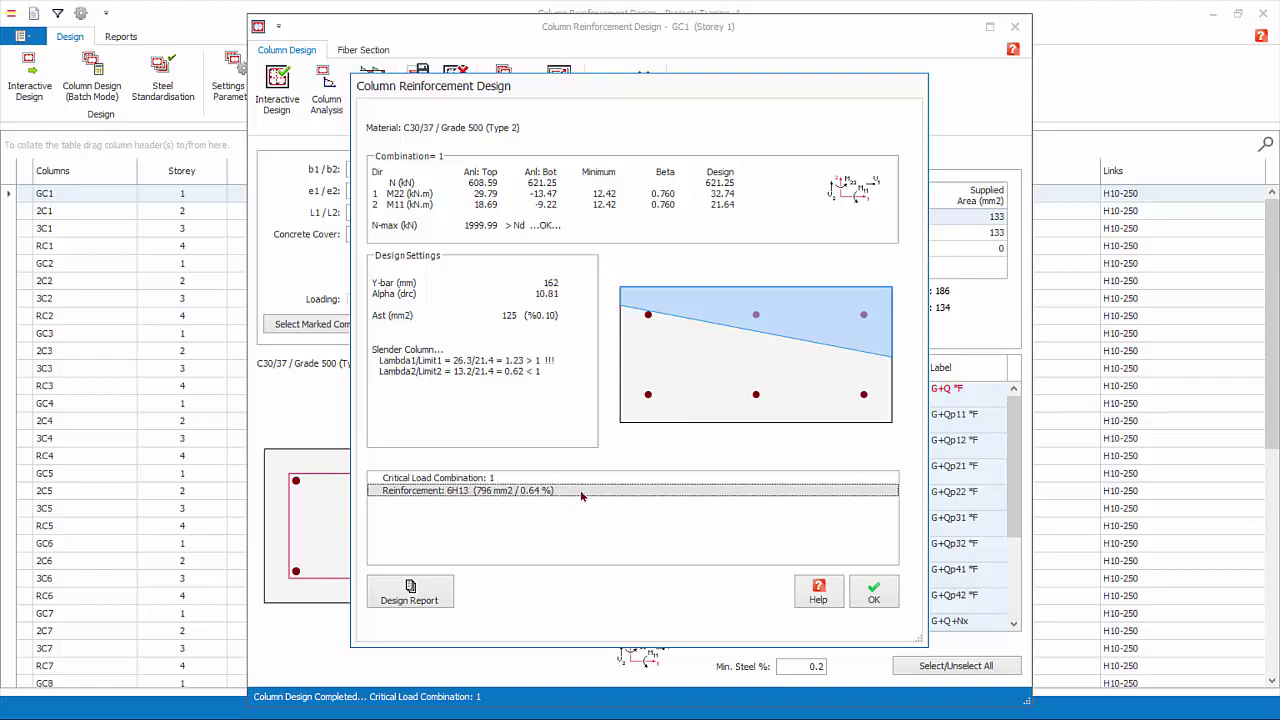
- Read GC1's design report through to the steel, axial load and moment utilization ratios, closing the report and design results when done
click(427, 601)
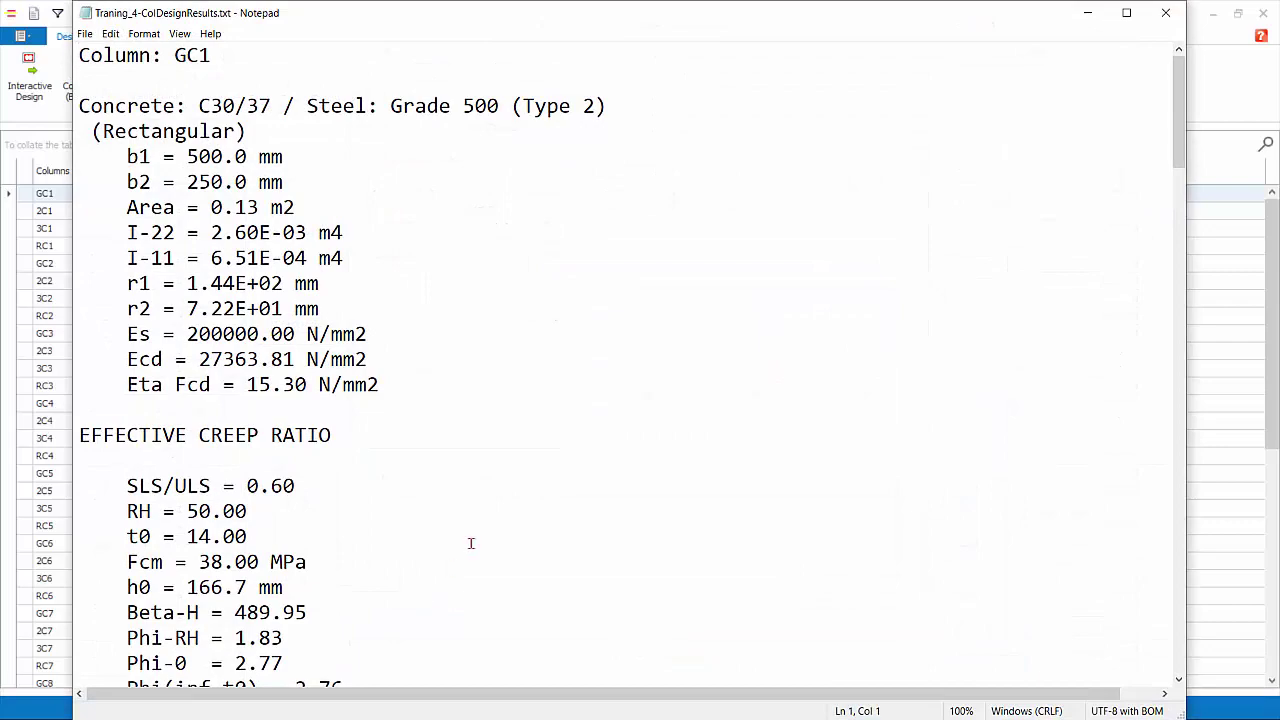
ctrl+scroll(583, 463, down, 2)
scroll(583, 463, down, 2)
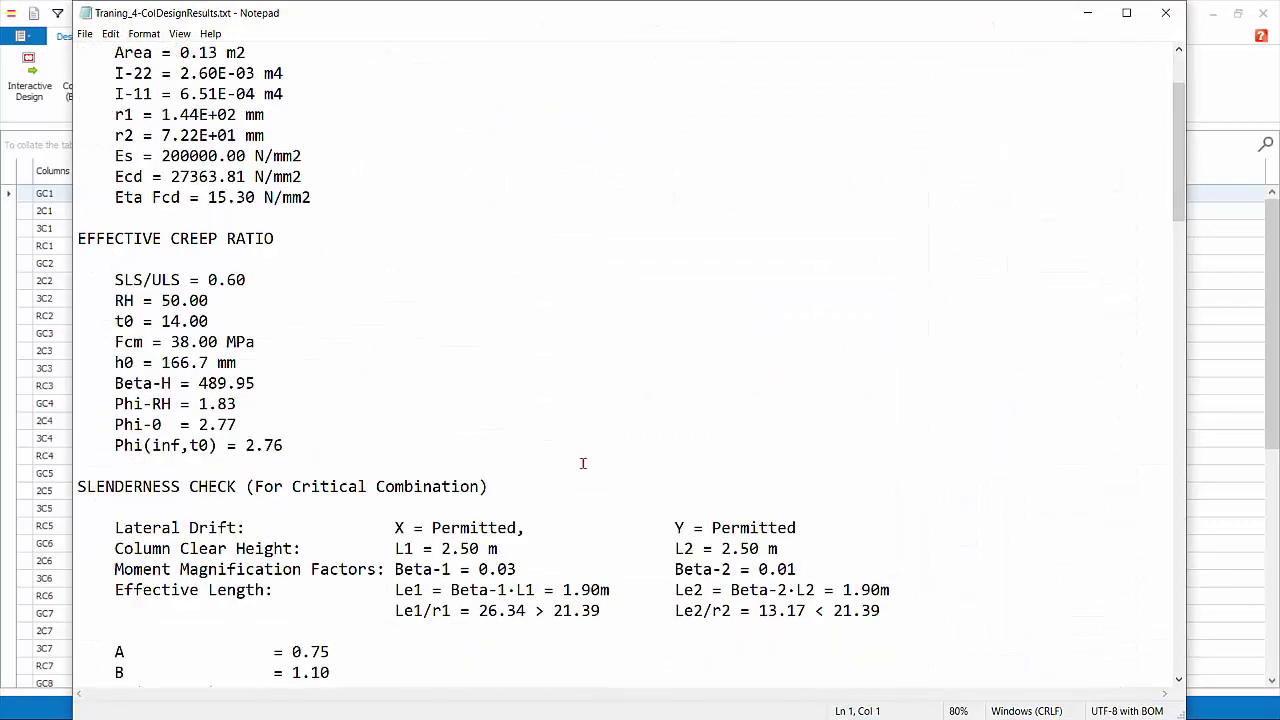
scroll(583, 463, down, 20)
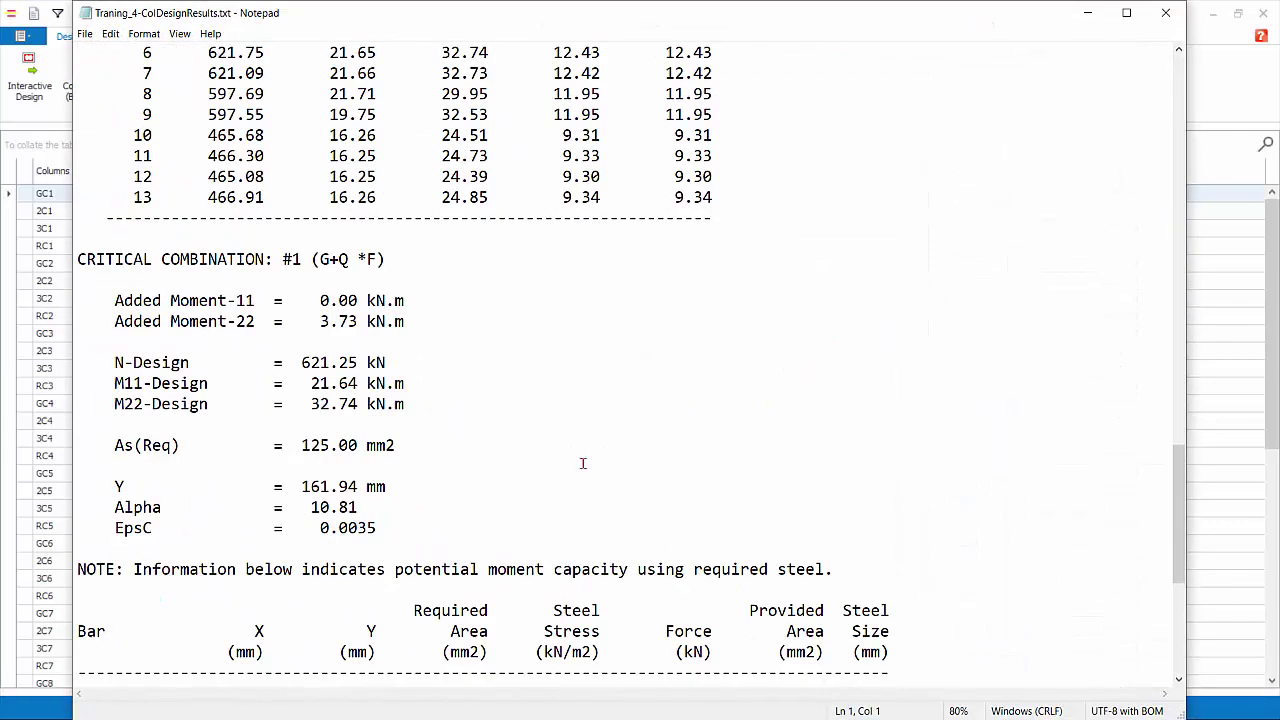
scroll(583, 463, down, 1)
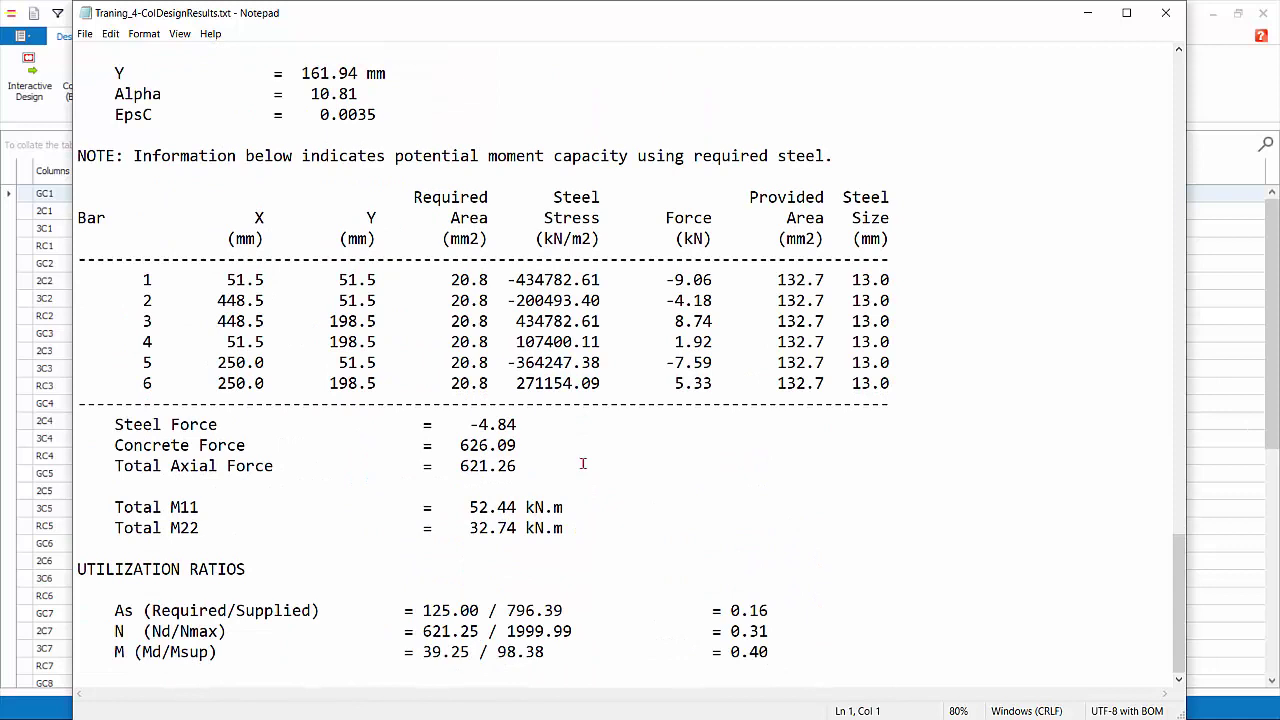
drag(114, 610, 772, 612)
drag(116, 630, 781, 638)
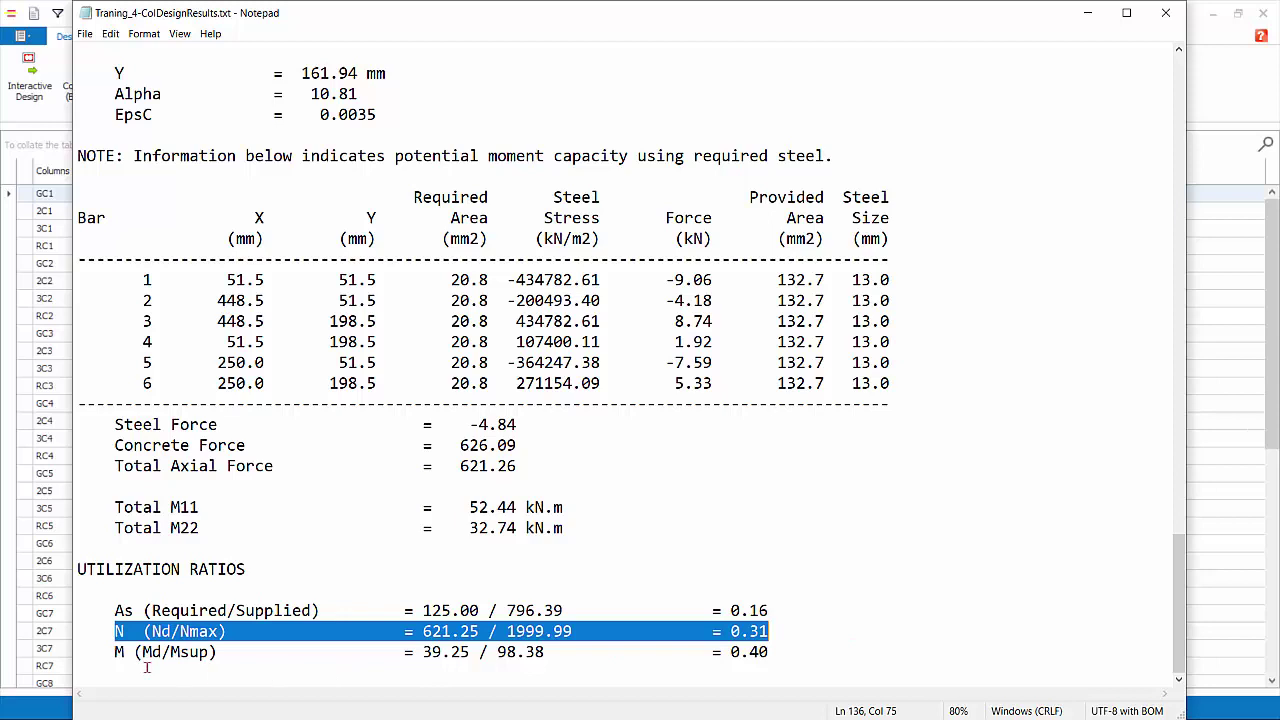
drag(106, 652, 779, 645)
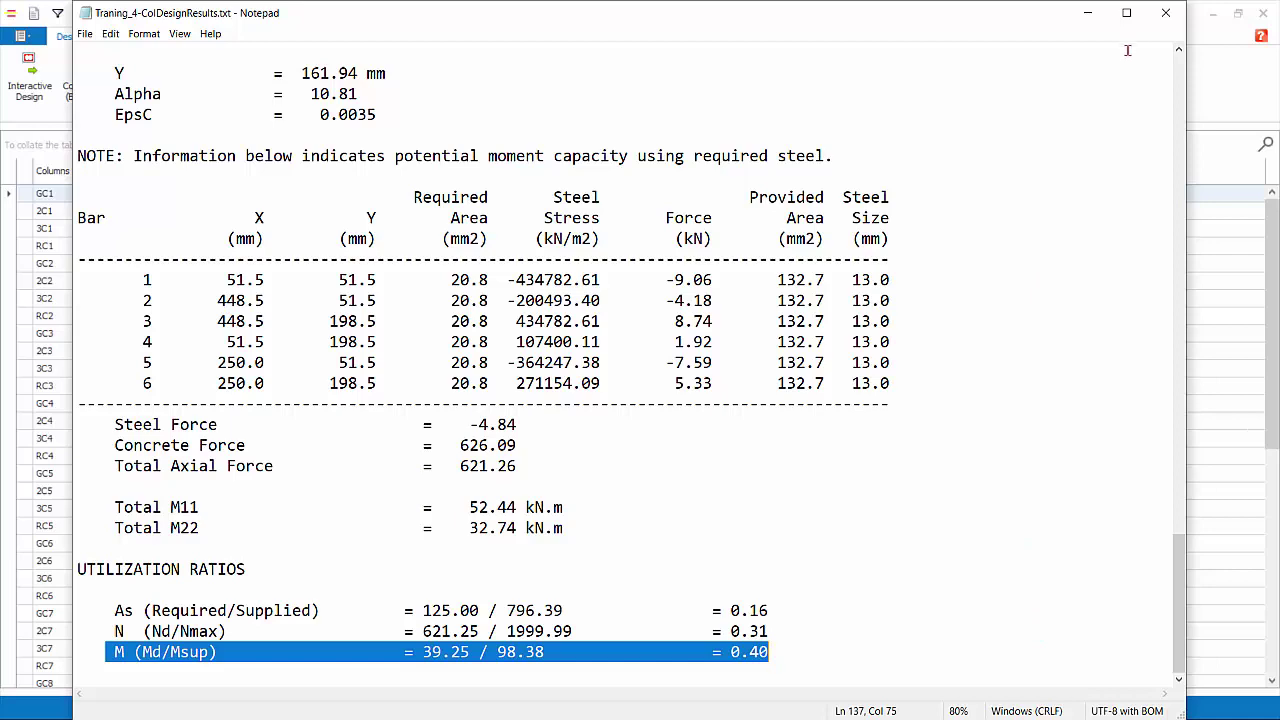
click(1165, 14)
click(880, 603)
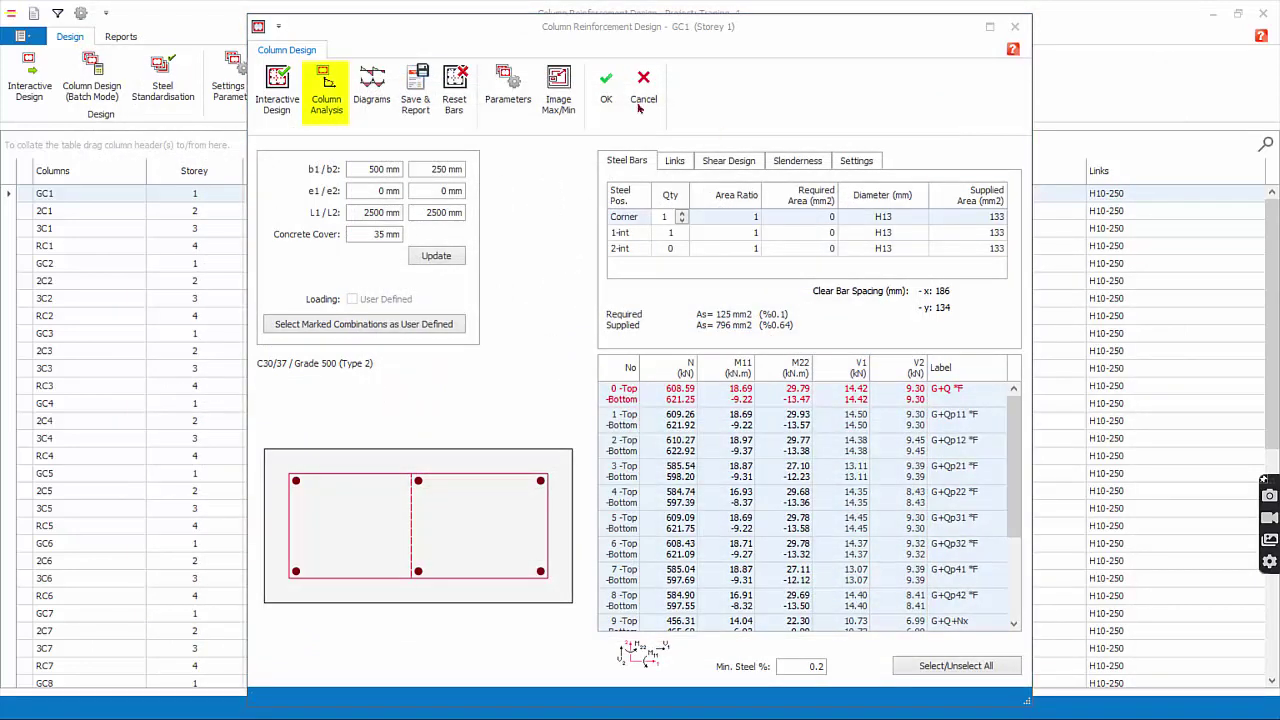
- Examine GC1's interaction diagrams: N-M for both directions, Dir-1 (N-M22), Dir-2 (N-M11), and M11-M22
click(330, 92)
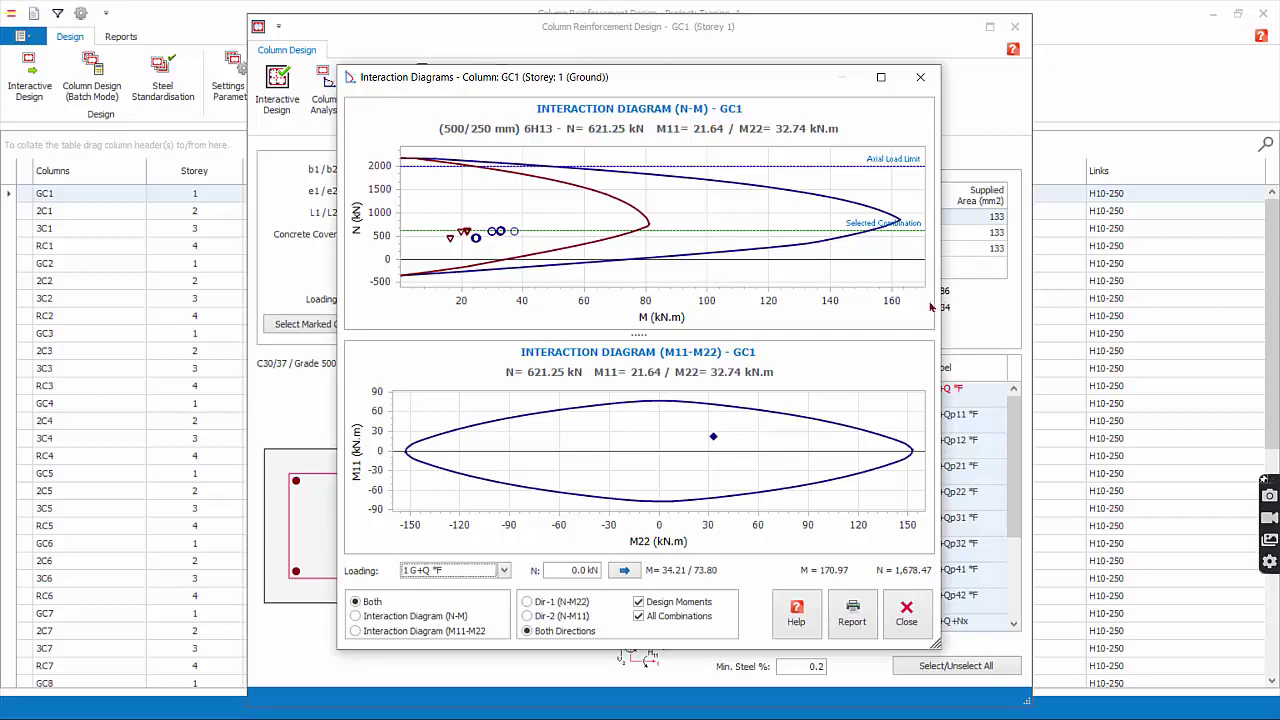
click(356, 616)
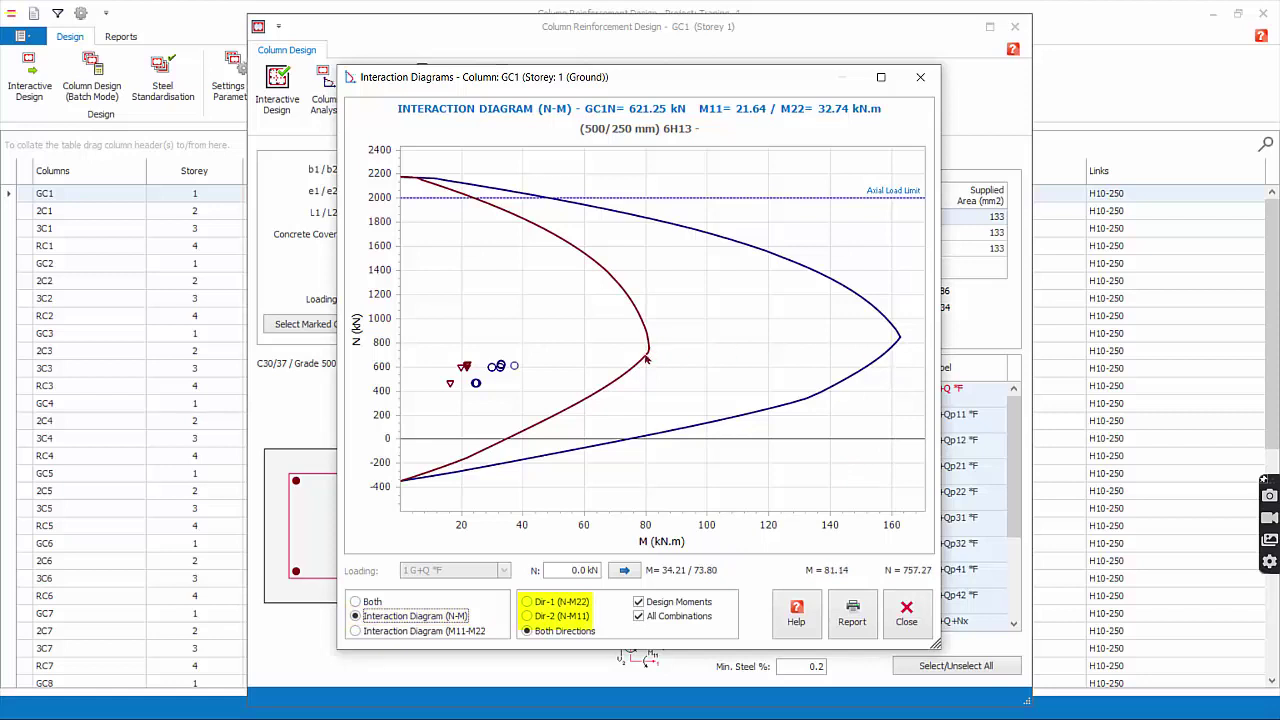
click(527, 602)
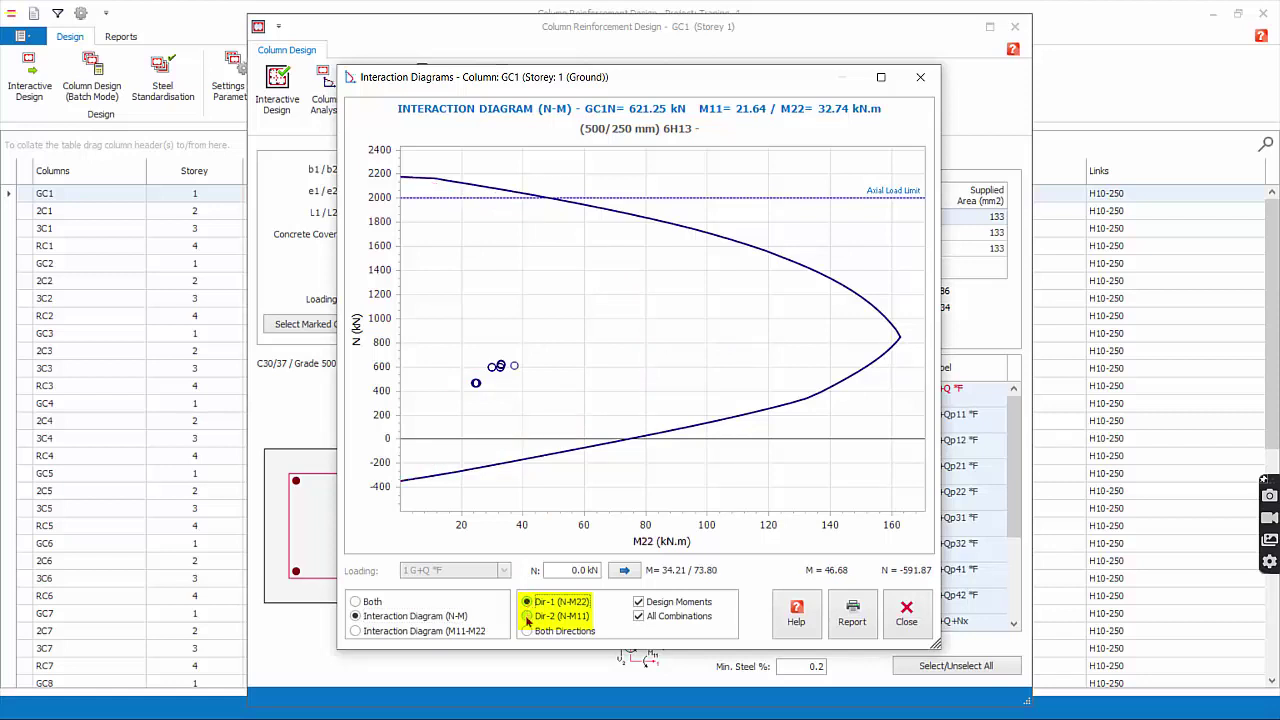
click(527, 616)
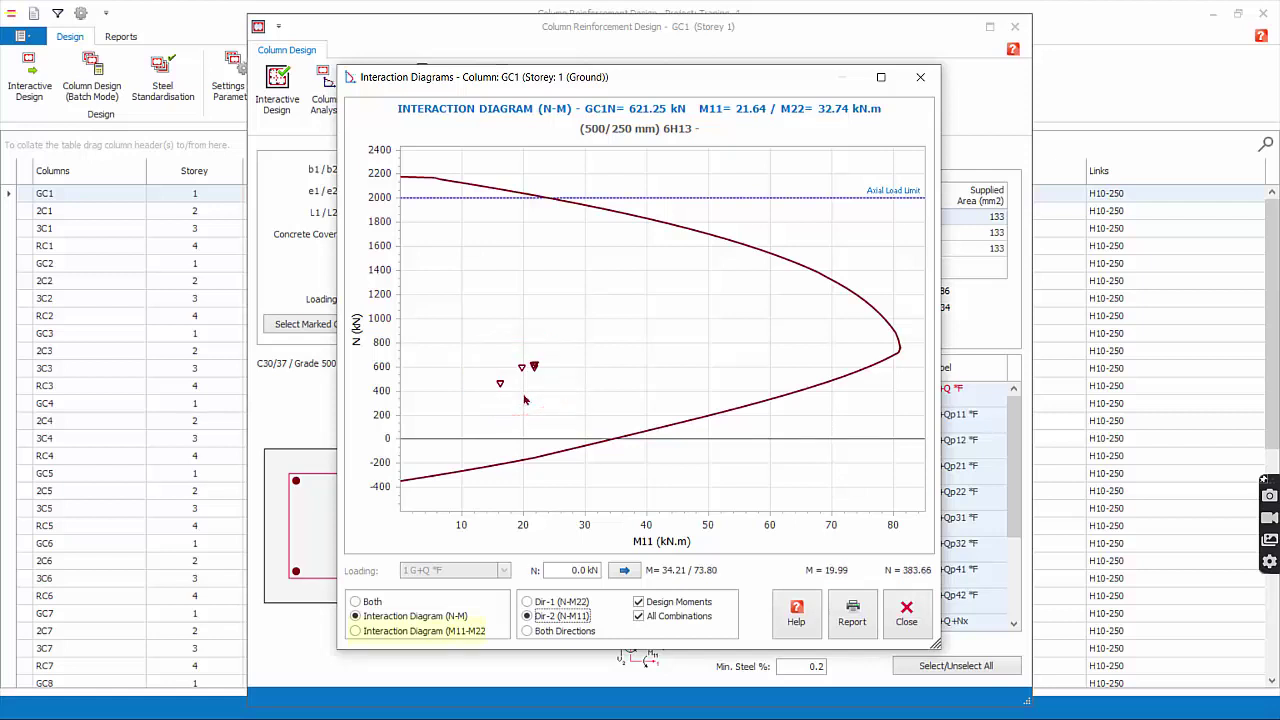
click(357, 633)
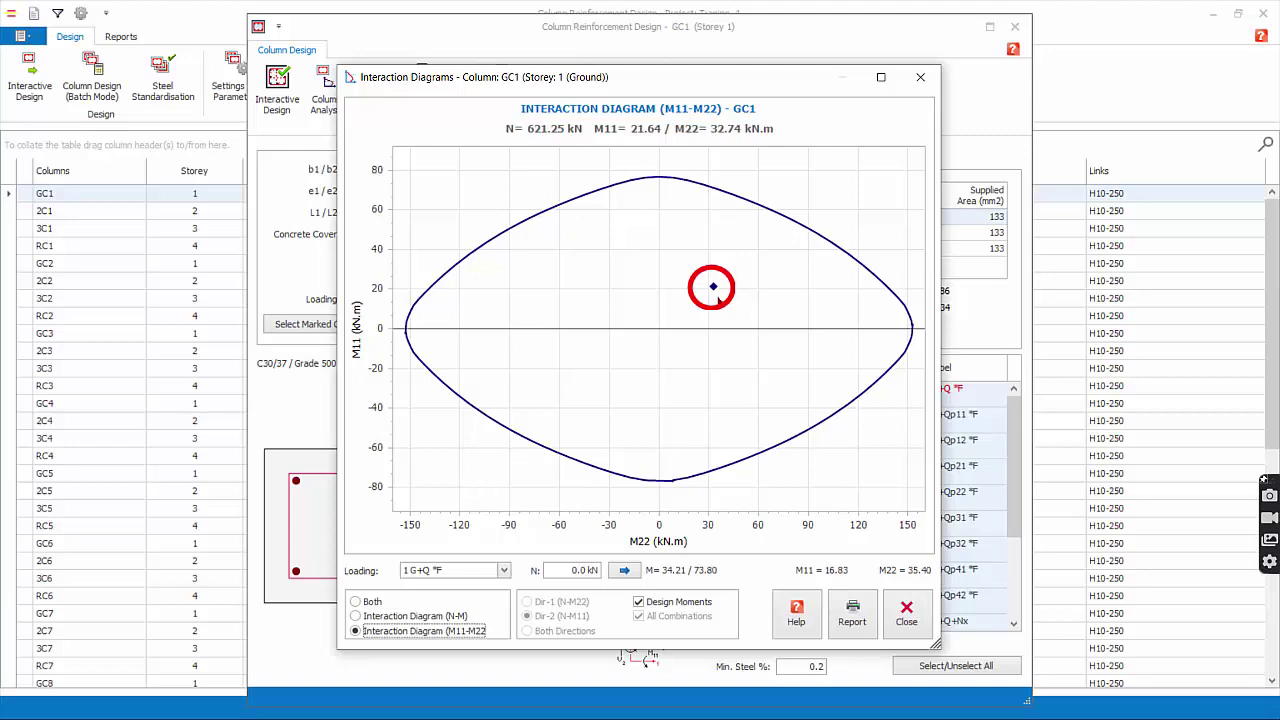
click(911, 630)
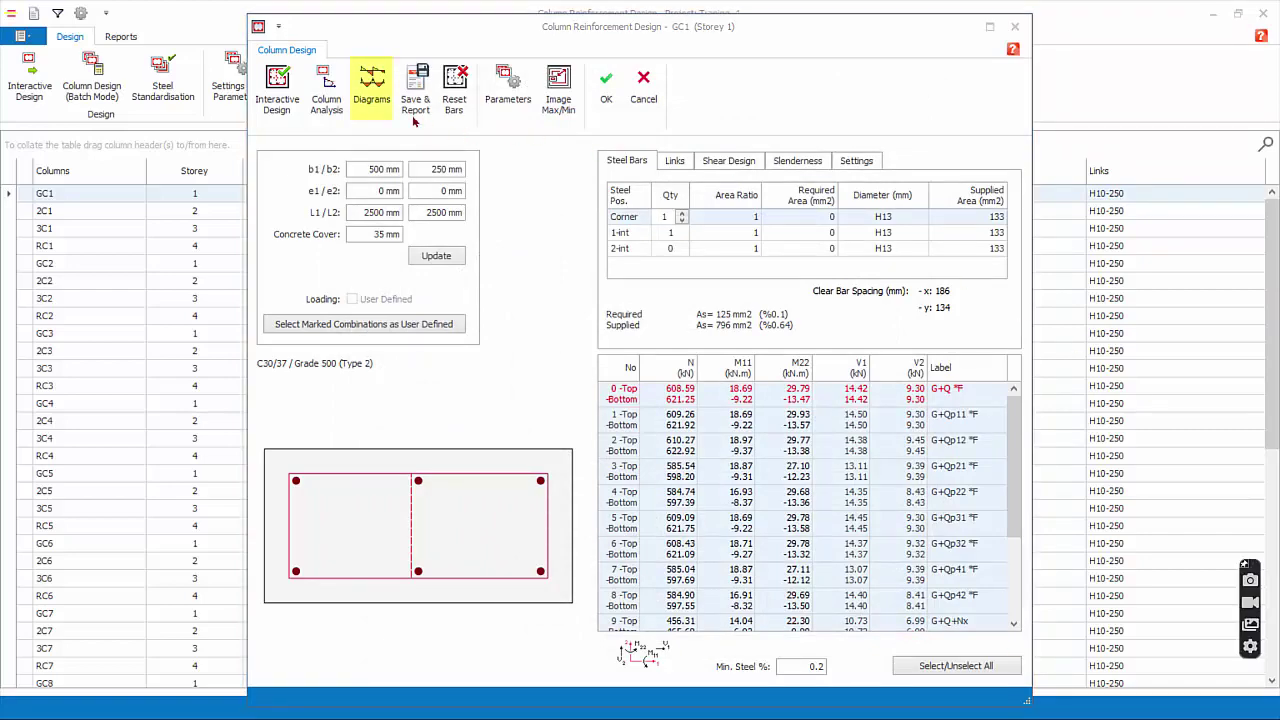
- View GC1's force and moment diagrams for the envelope, load case G and combination G+Q *F
click(370, 80)
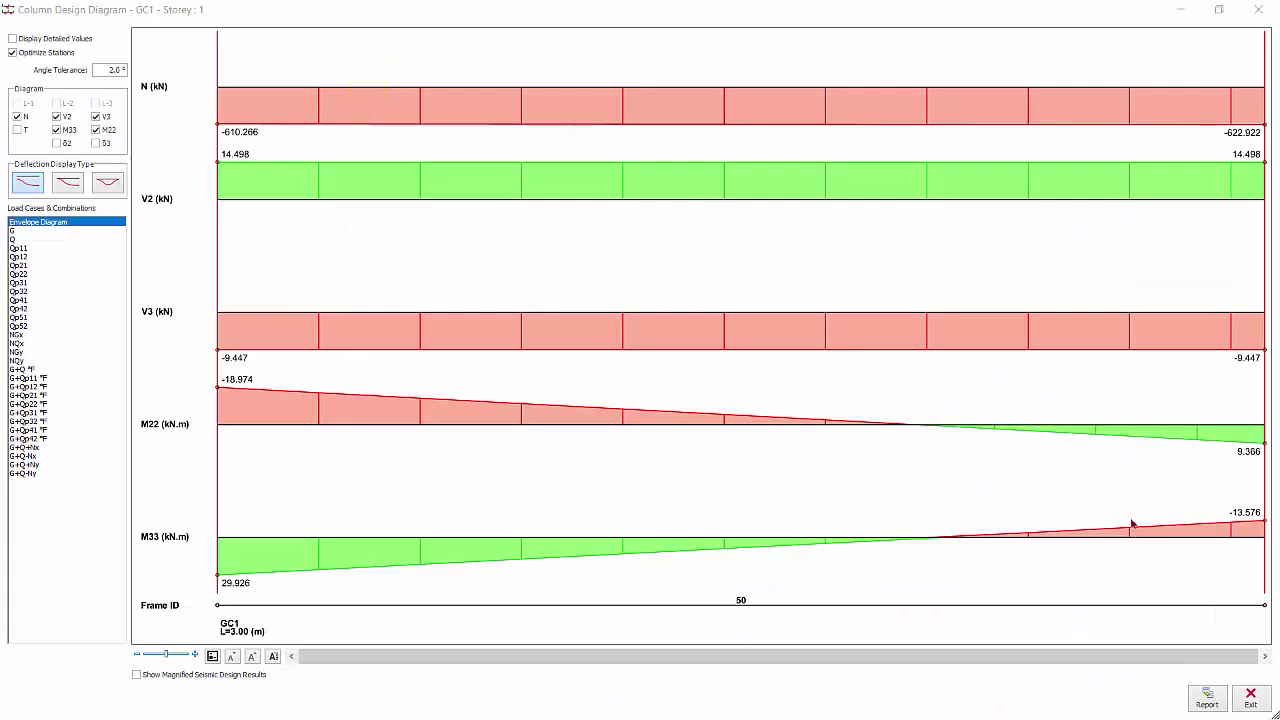
click(13, 231)
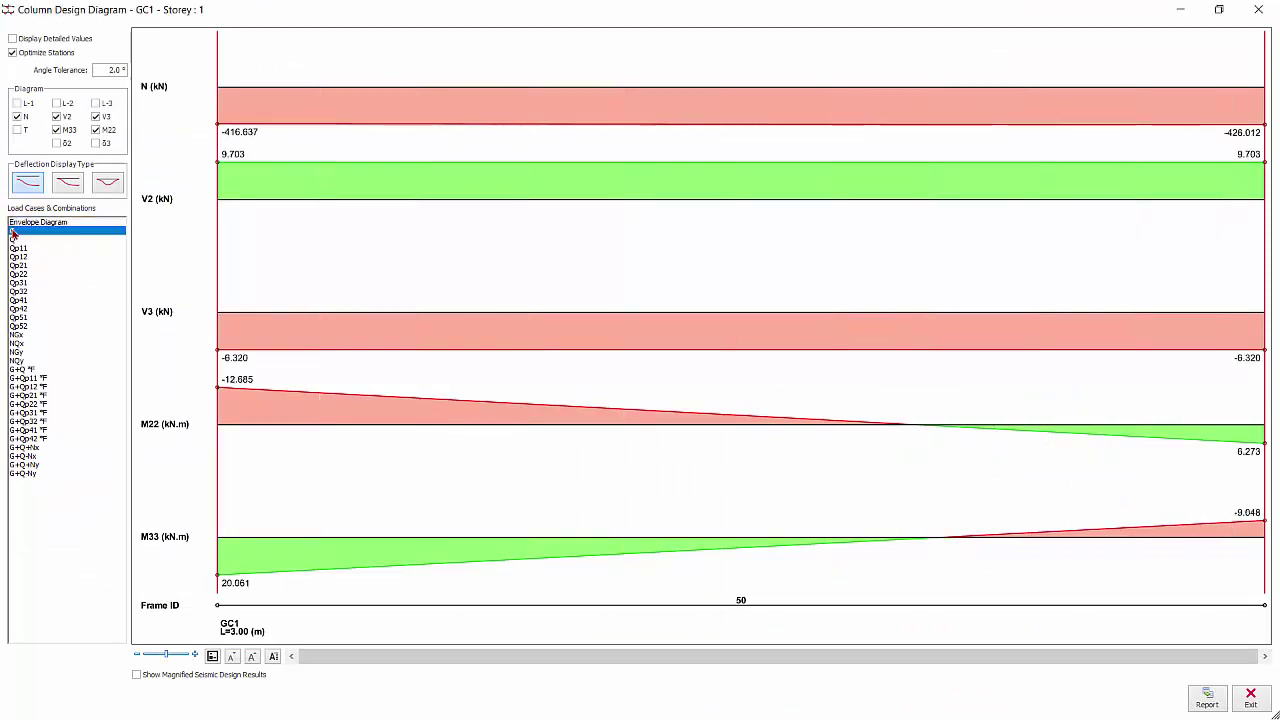
click(18, 370)
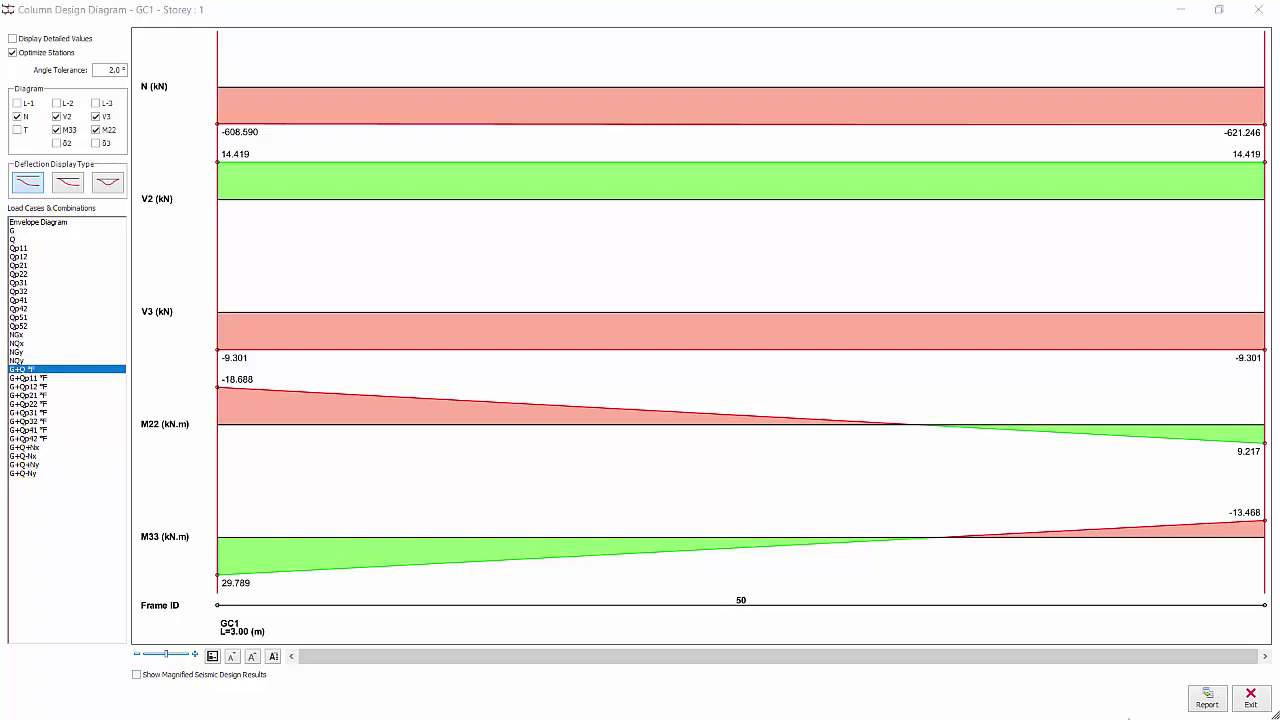
click(1250, 703)
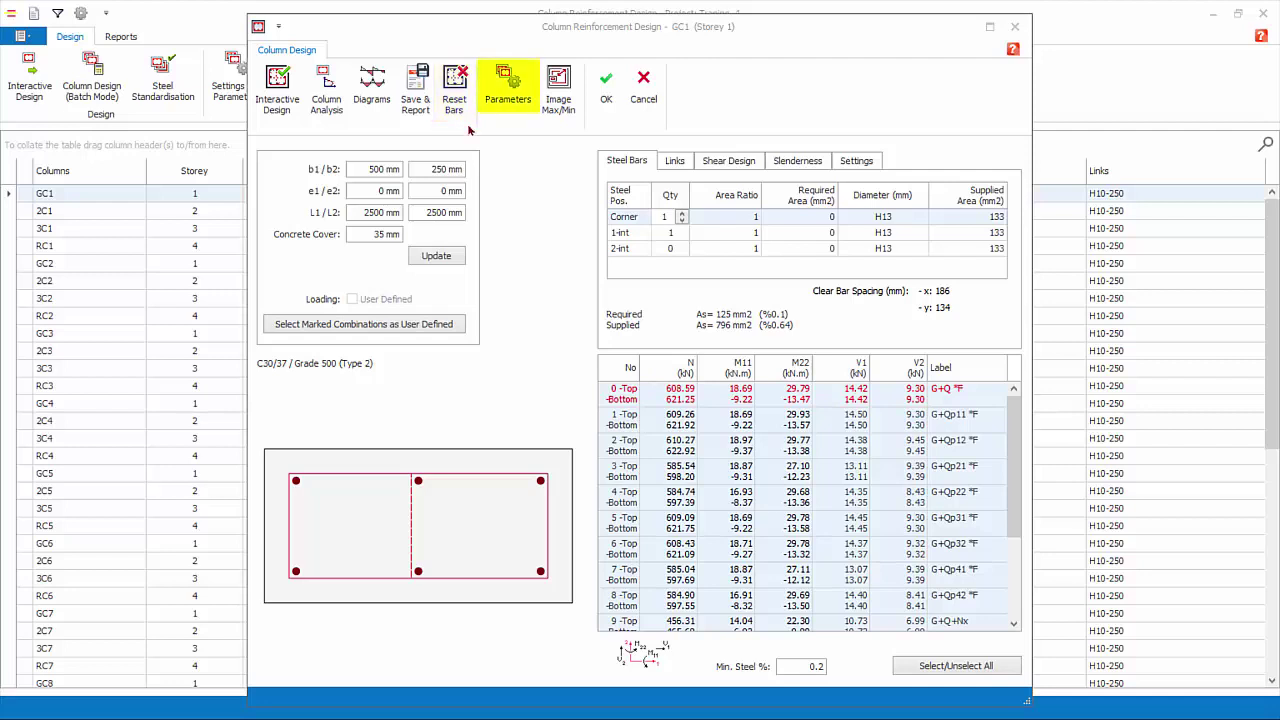
- Check the design method parameters without changing them, and view the column section image maximised before restoring it
click(516, 104)
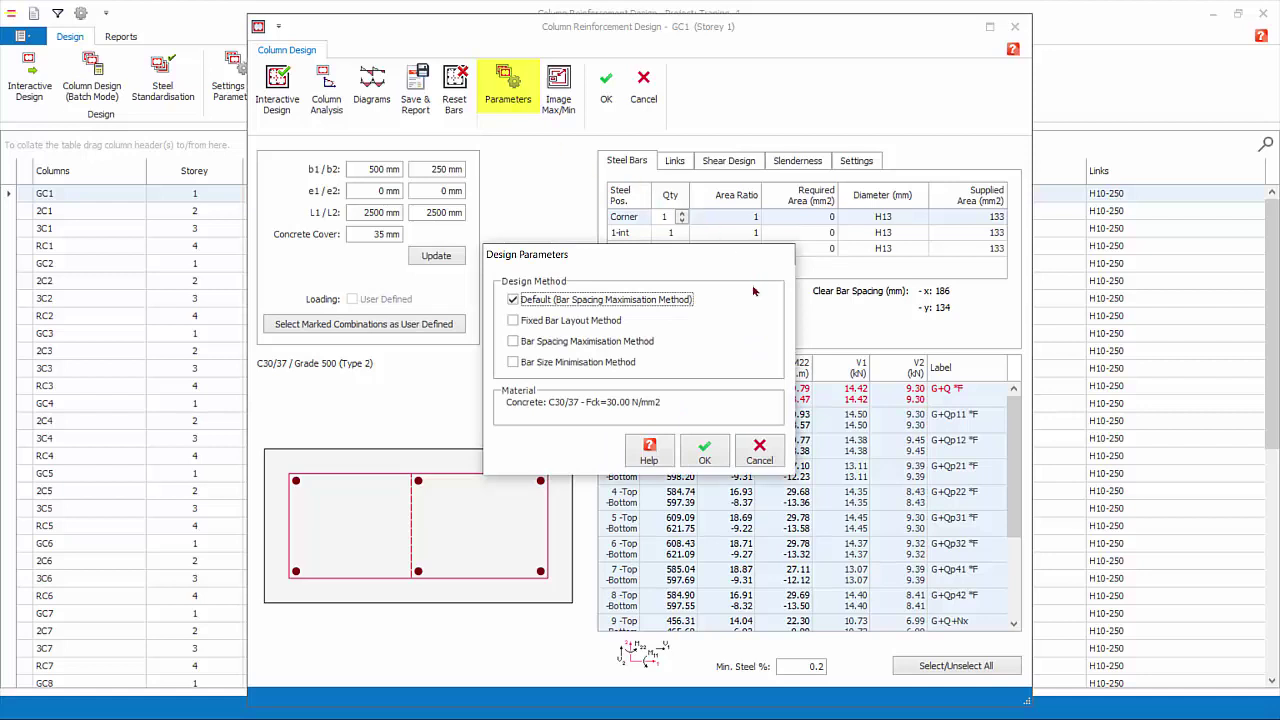
click(766, 452)
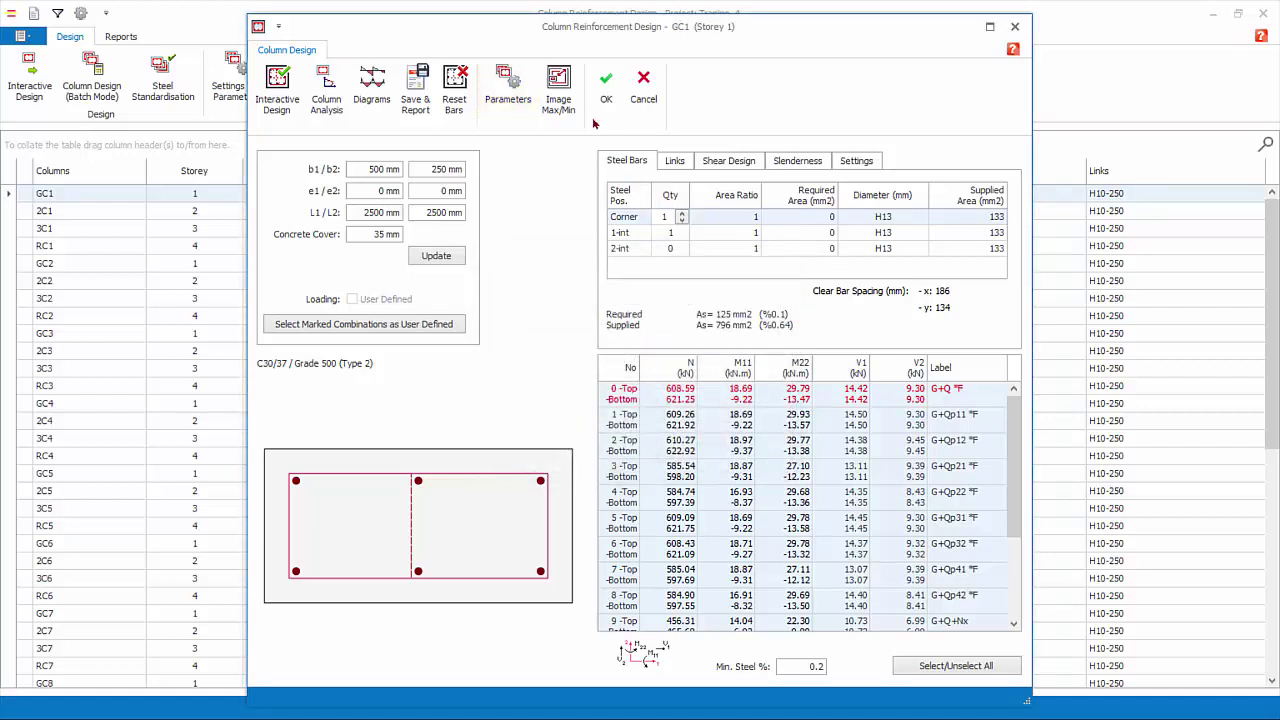
click(559, 98)
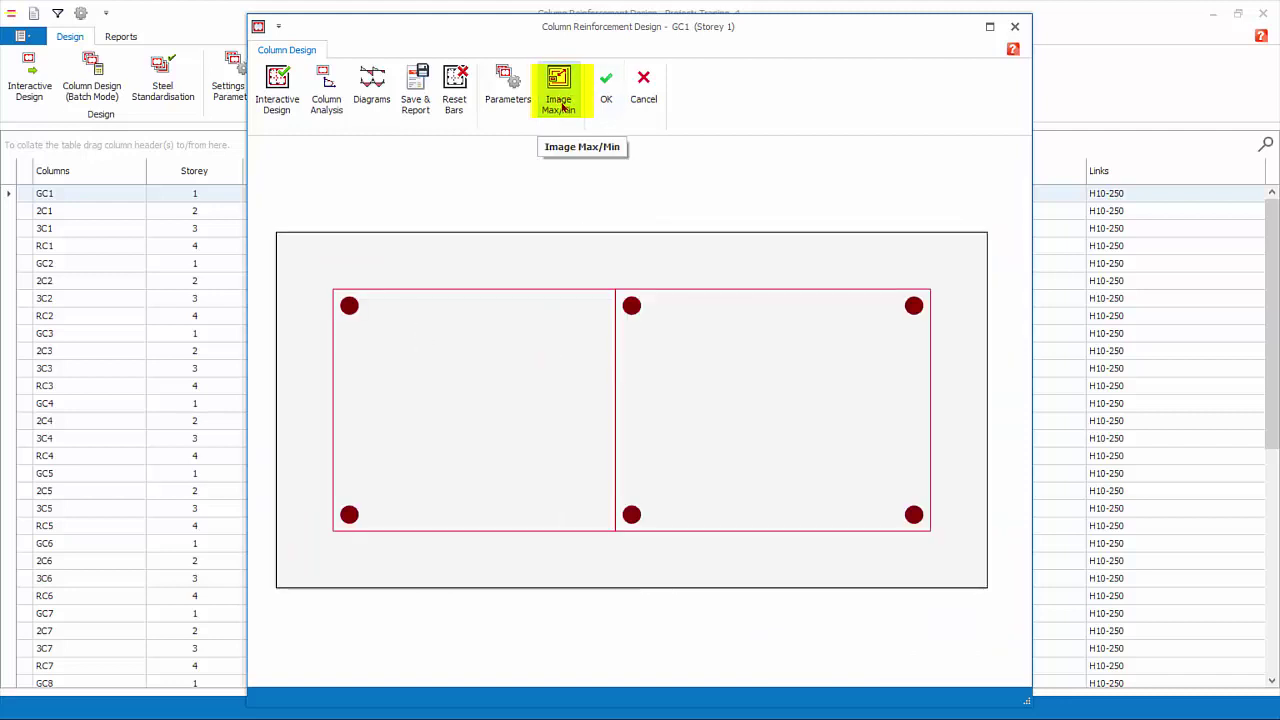
click(561, 104)
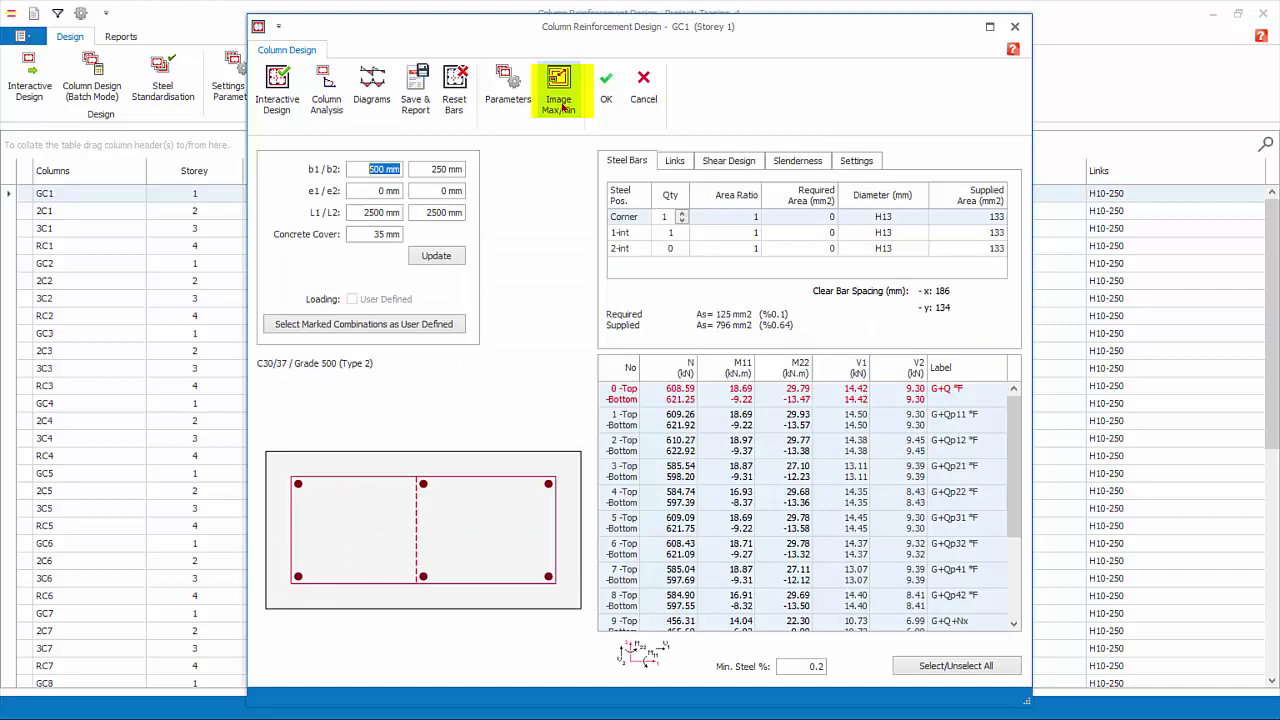
- View the column's link layout and the available link containment patterns, leaving the current pattern in place
click(676, 165)
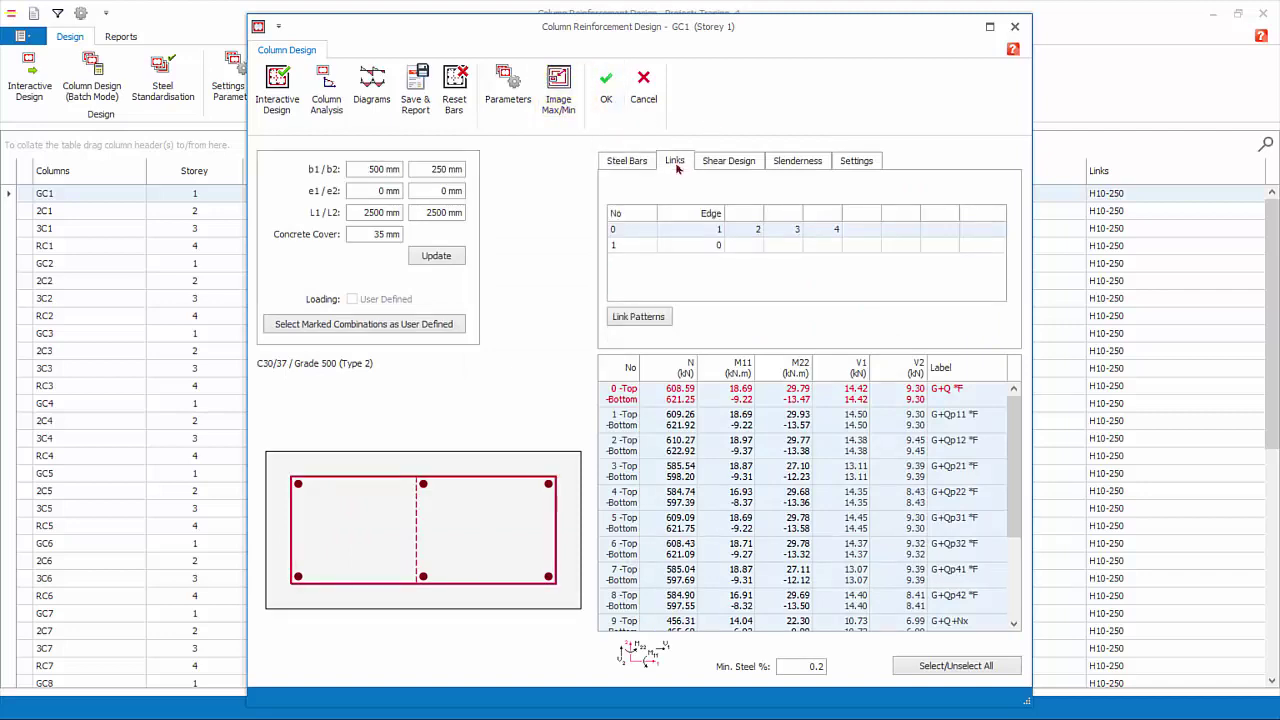
click(659, 317)
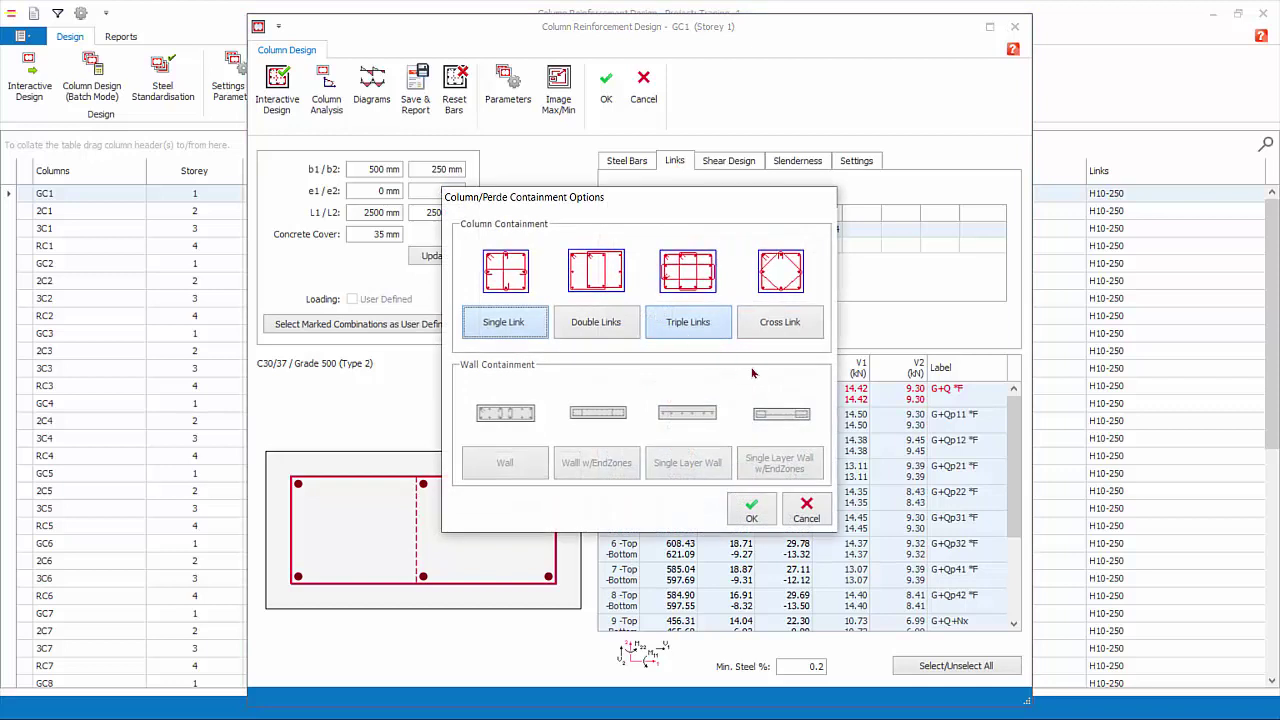
click(819, 514)
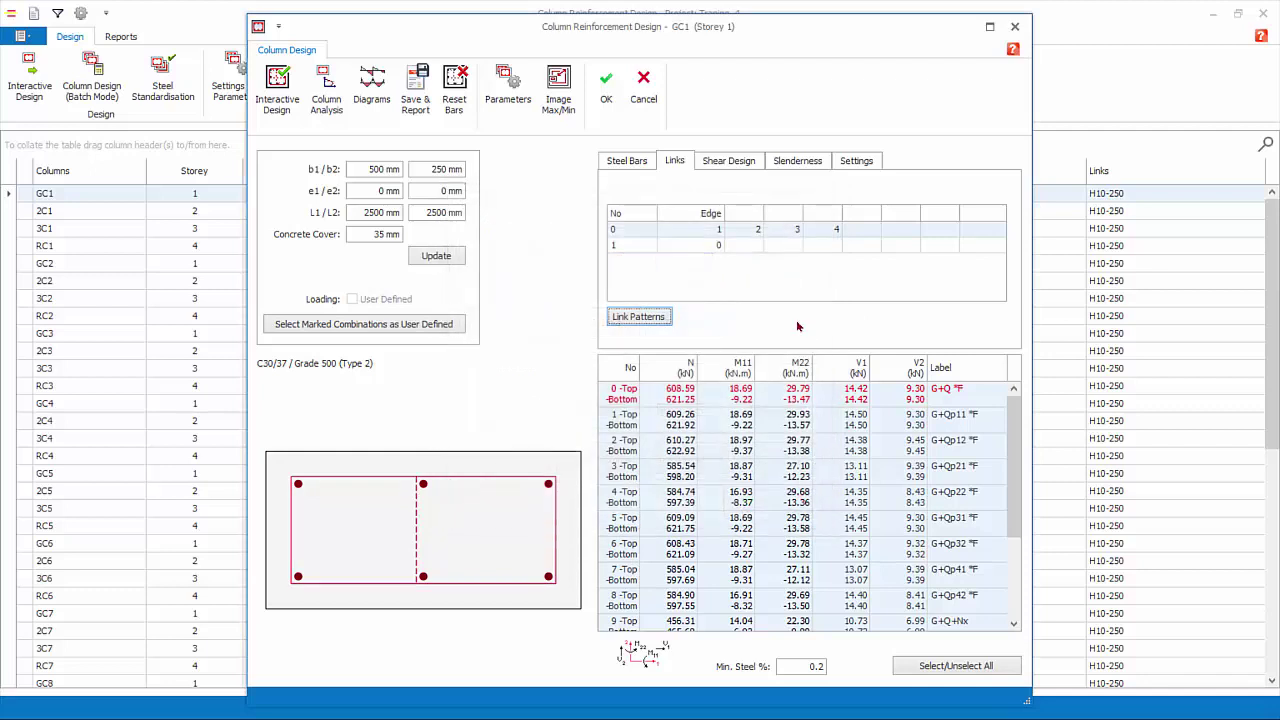
- In GC1's shear design, mark the links as edited and select the span link spacing for editing
click(733, 168)
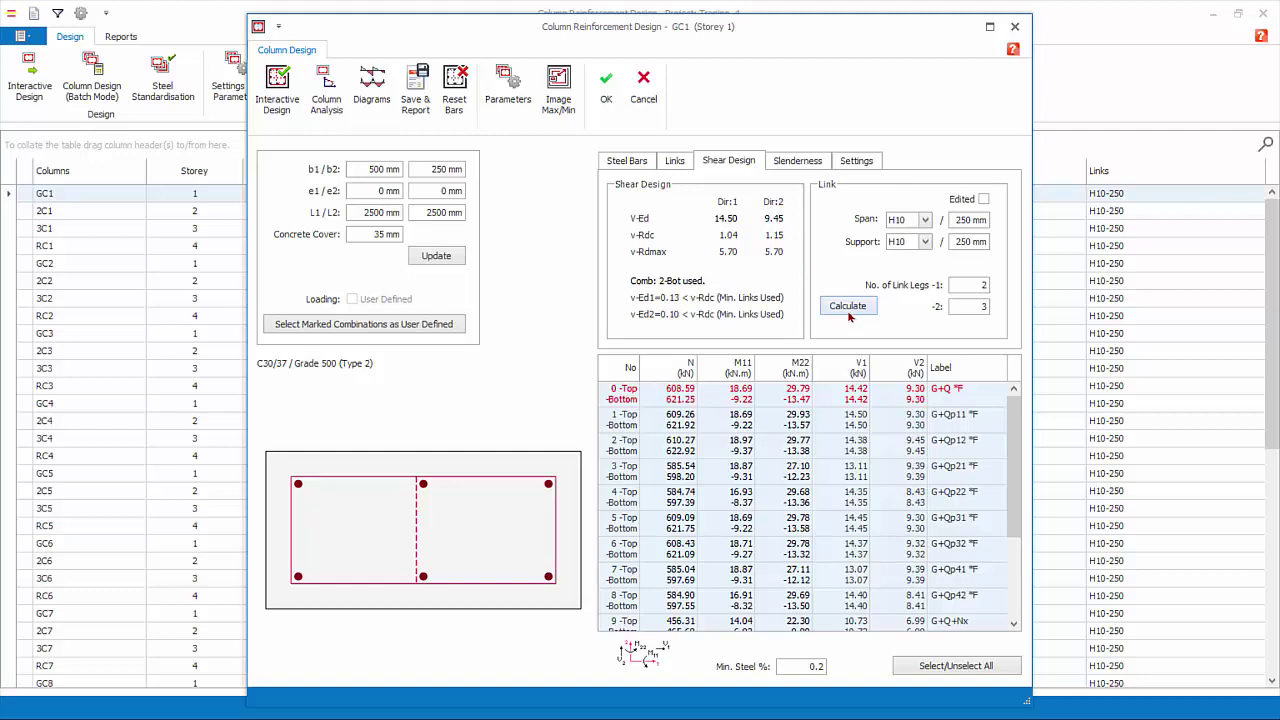
click(985, 200)
click(981, 218)
drag(981, 218, 994, 222)
- Make GC1 unbraced in Dir-1 and Dir-2, rerun its interactive design, and mark the bracing settings as edited
click(797, 160)
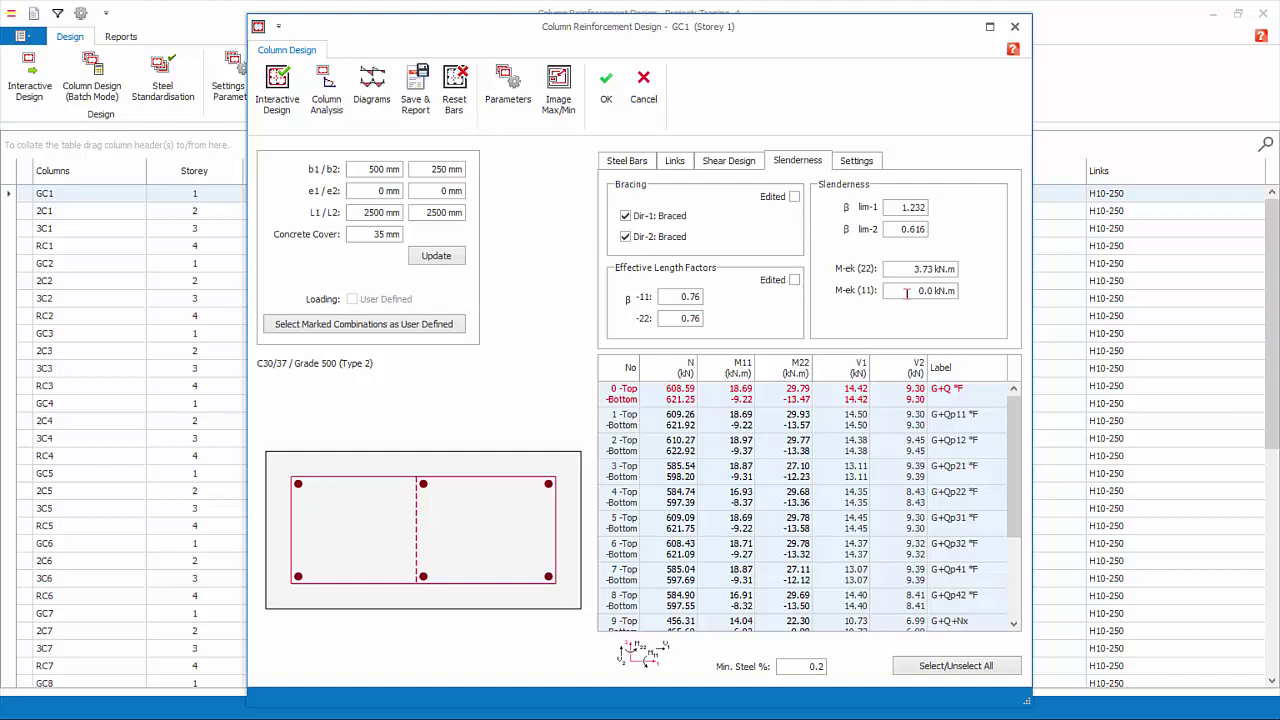
drag(906, 292, 955, 291)
click(625, 215)
click(625, 240)
click(272, 103)
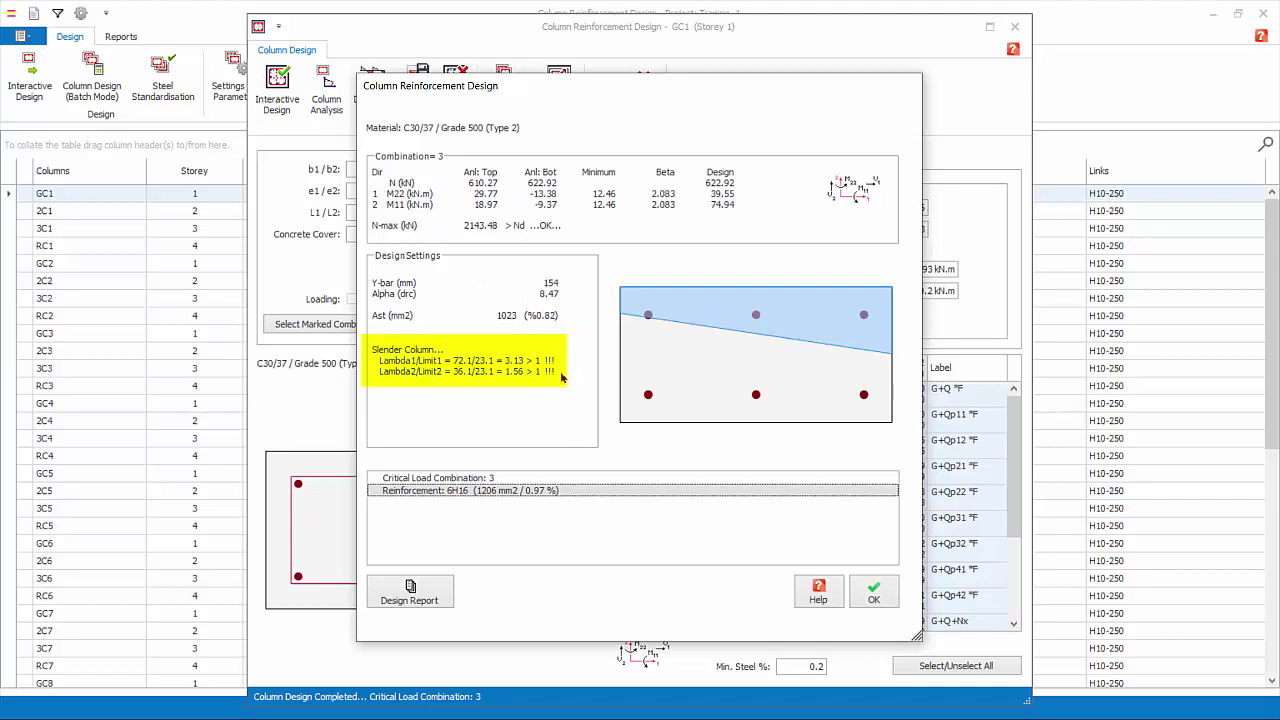
click(887, 594)
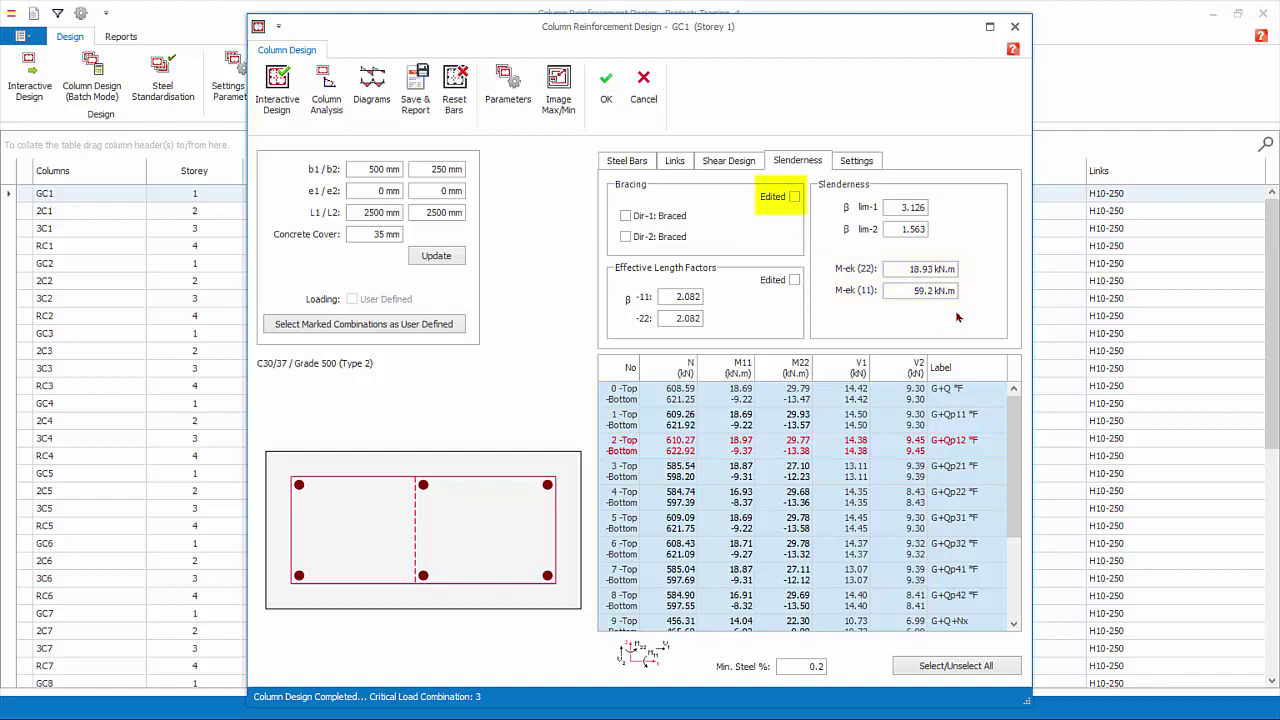
click(795, 197)
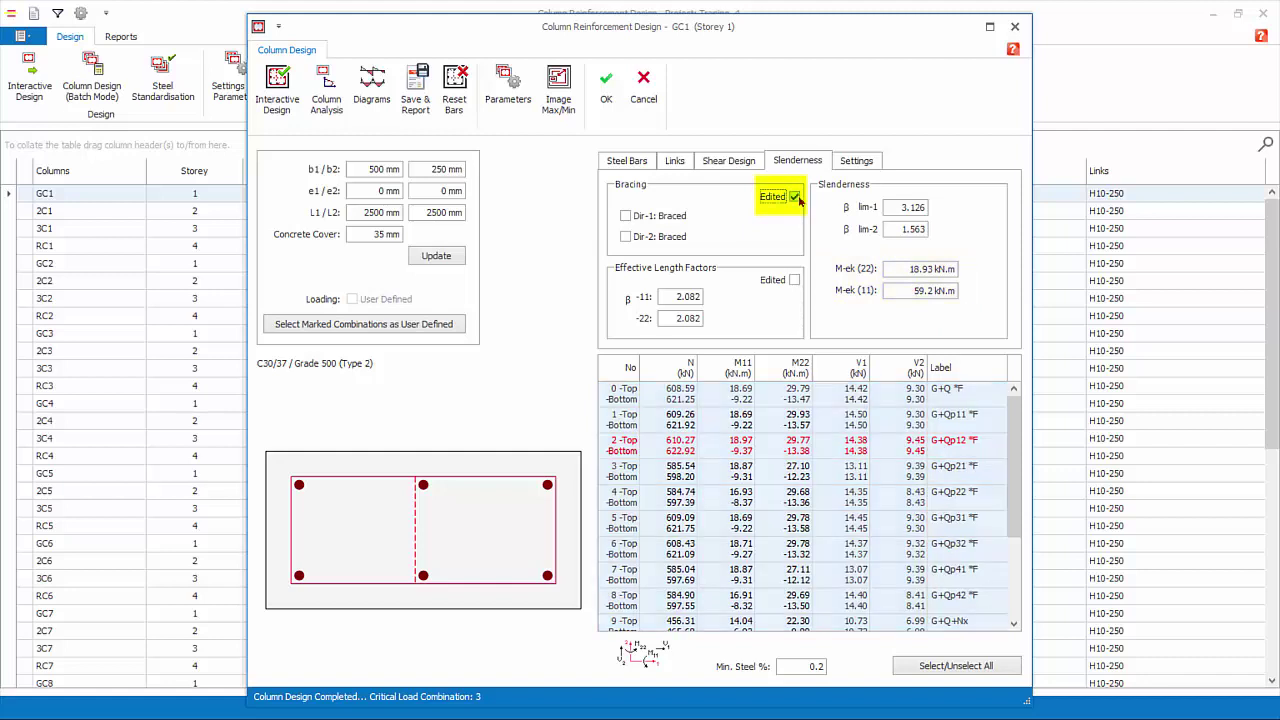
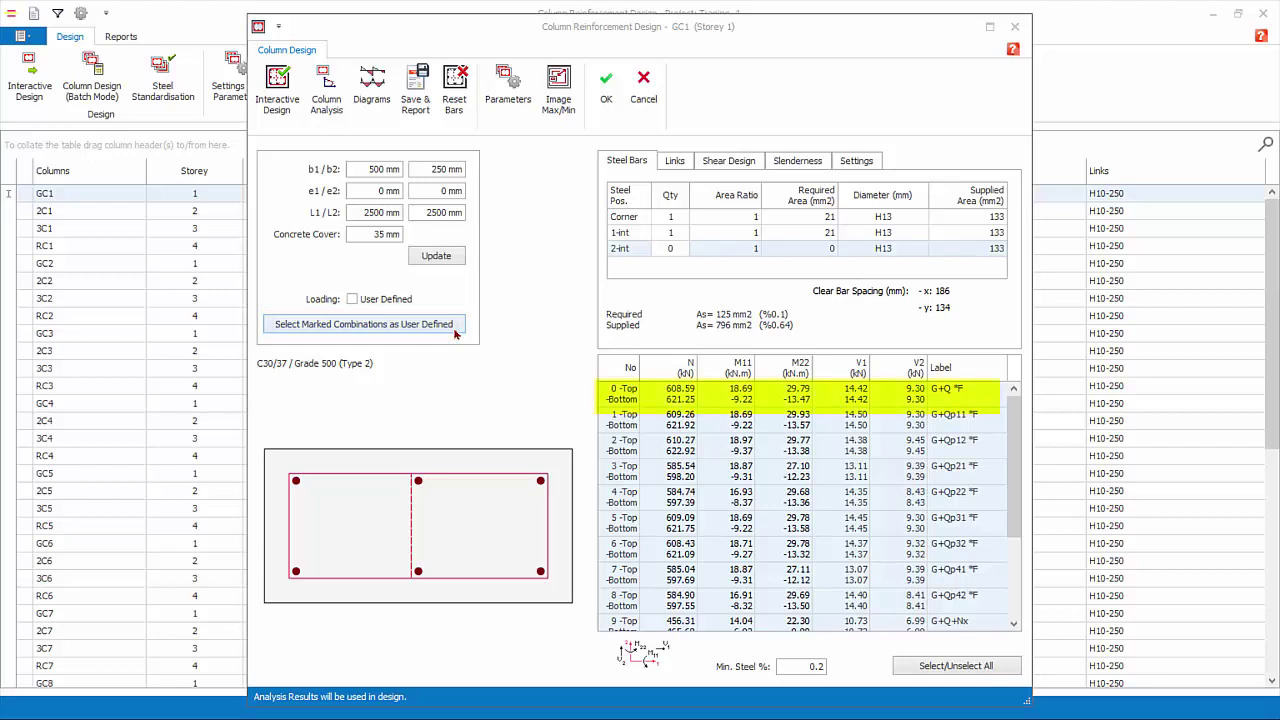
- Use combinations G+Q *F and G+Qp11 *F as user-defined loading, overwriting the existing manual loads, and open the first axial load for editing
ctrl+click(614, 425)
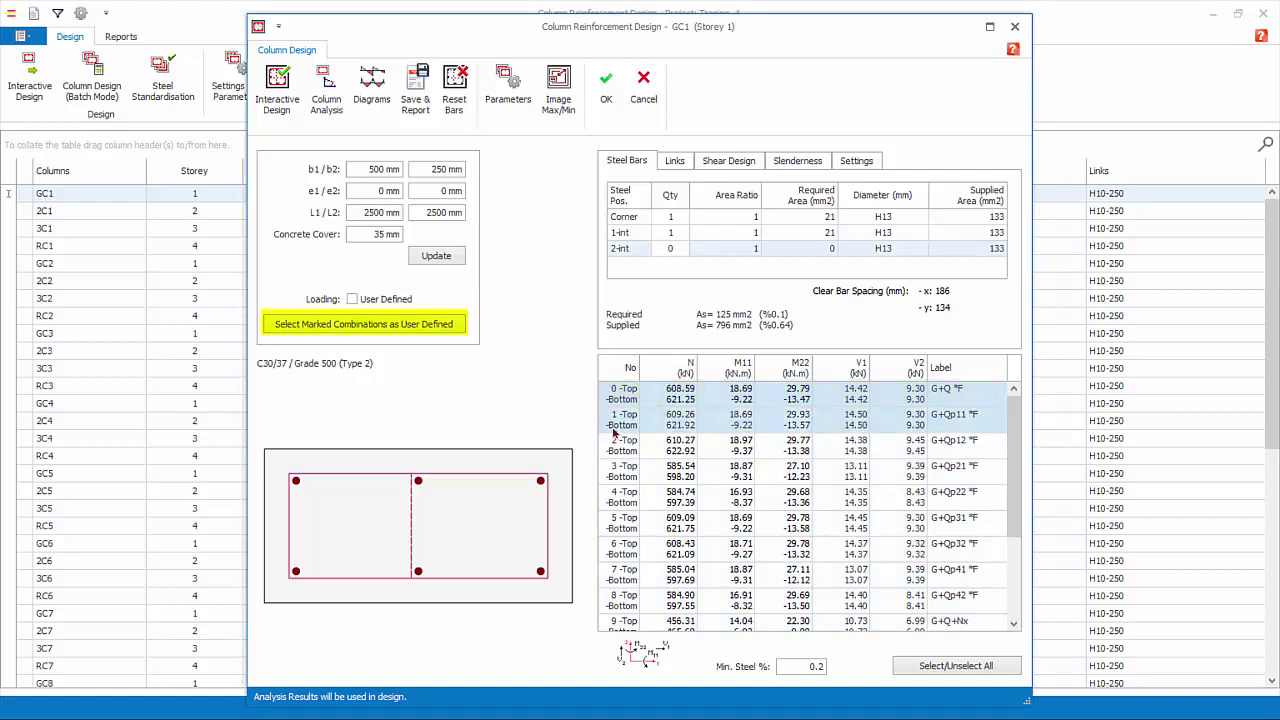
click(418, 327)
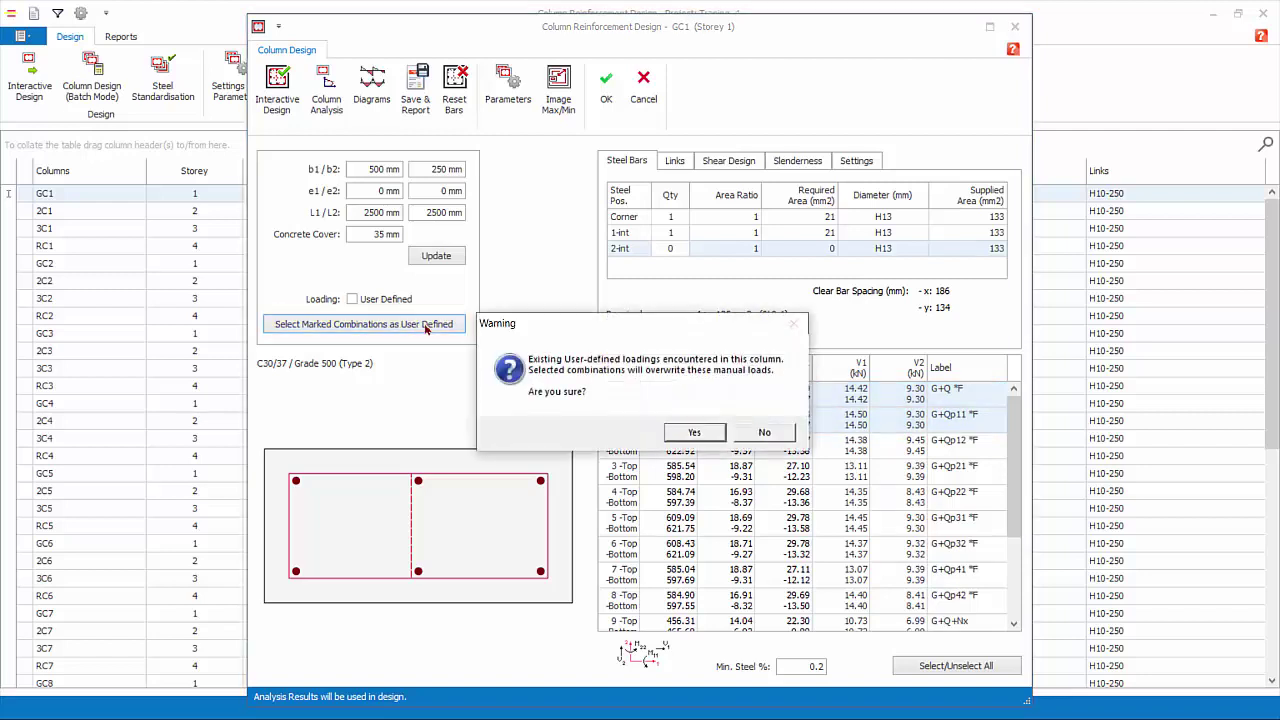
click(695, 433)
click(672, 398)
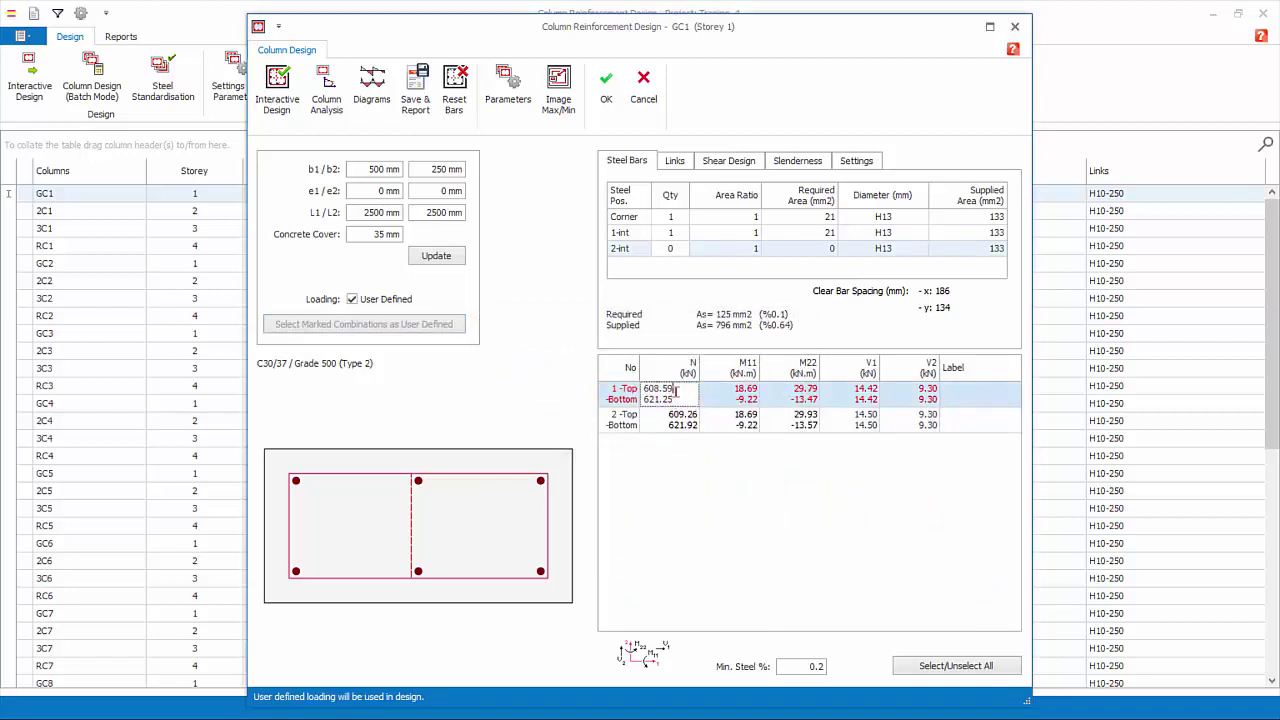
- Set the top and bottom axial loads N of GC1's first user-defined load case to 1000 kN
key(ctrl+a)
text(1000)
key(Return)
text(1000)
click(766, 398)
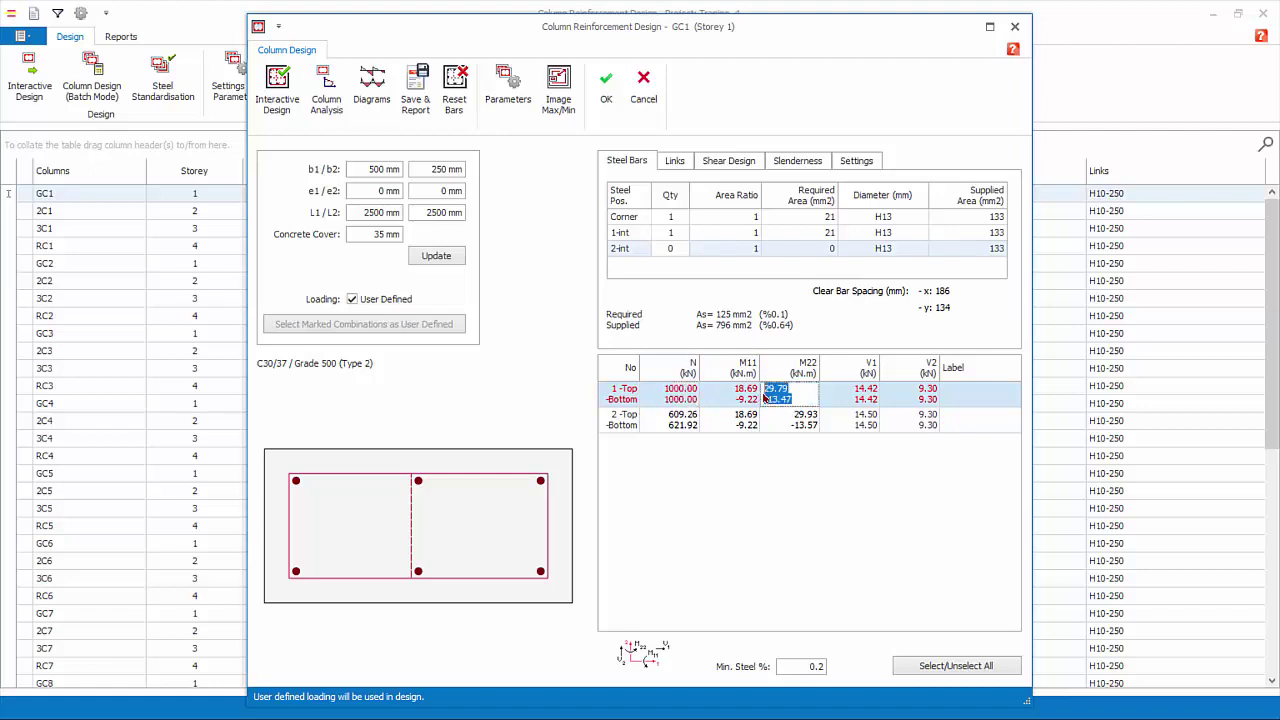
- Run GC1's interactive design for both user-defined load cases, accept the results, and switch off user-defined loading
click(967, 667)
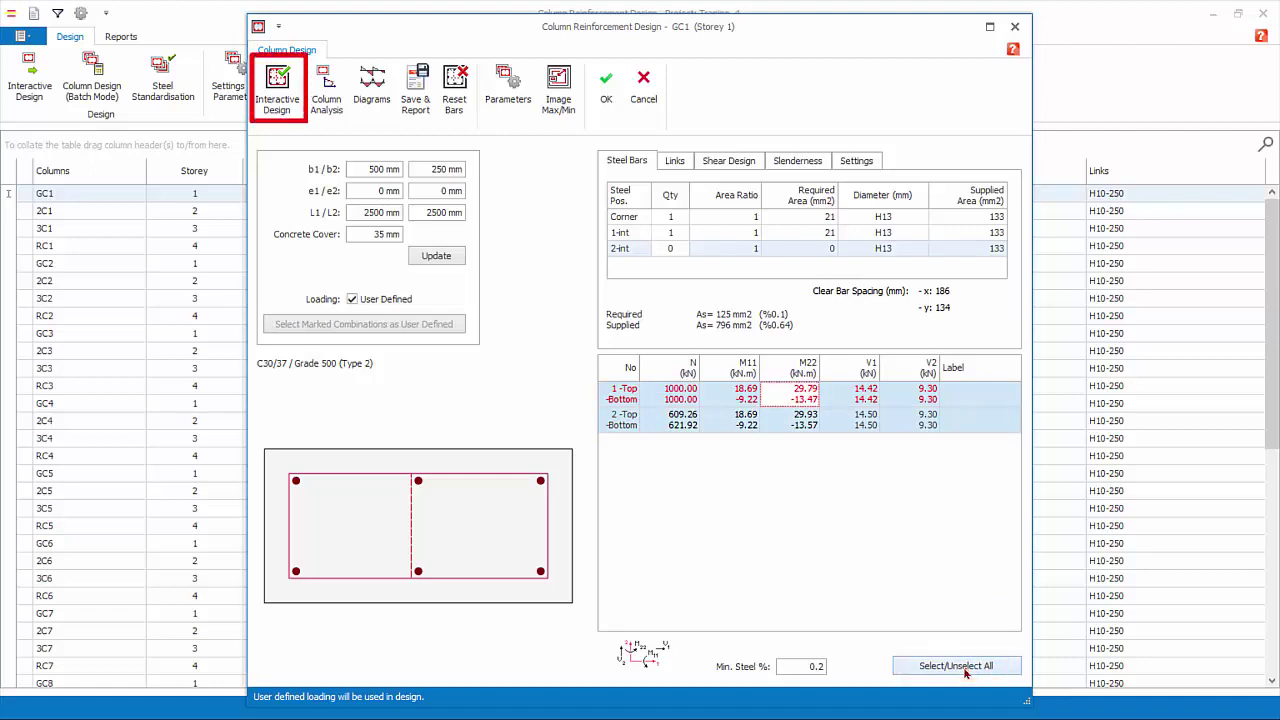
click(279, 88)
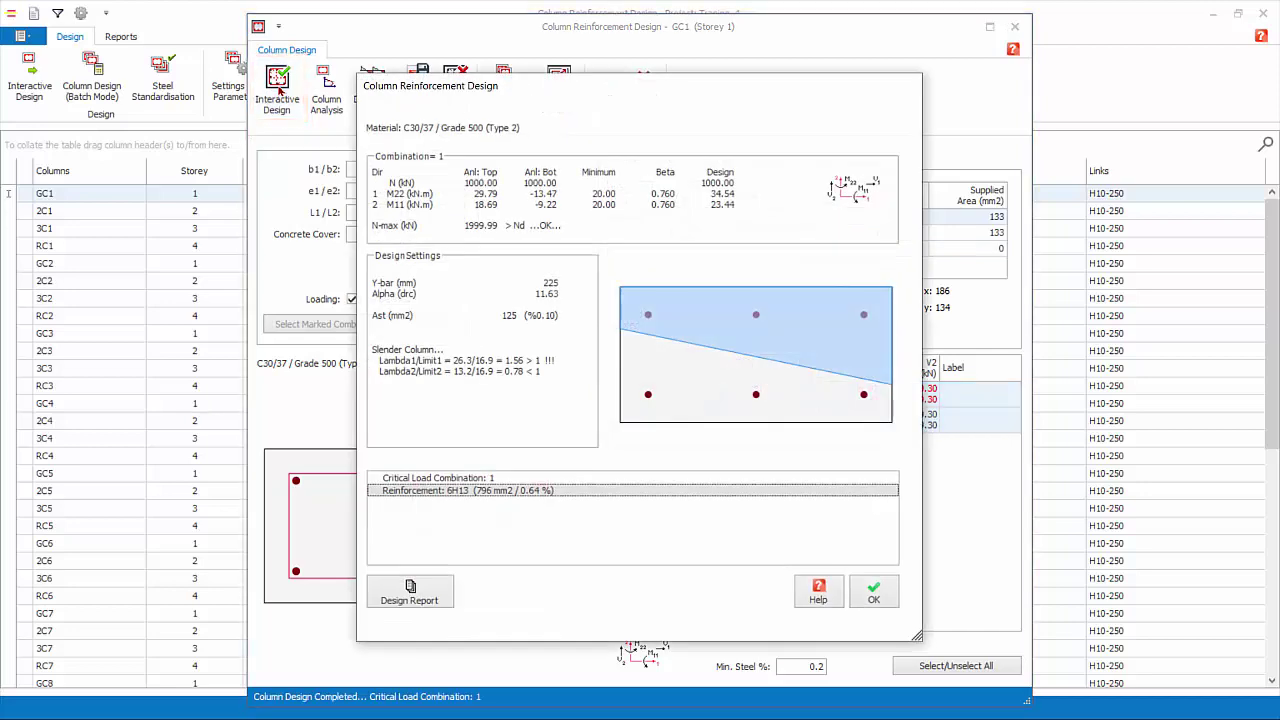
click(875, 598)
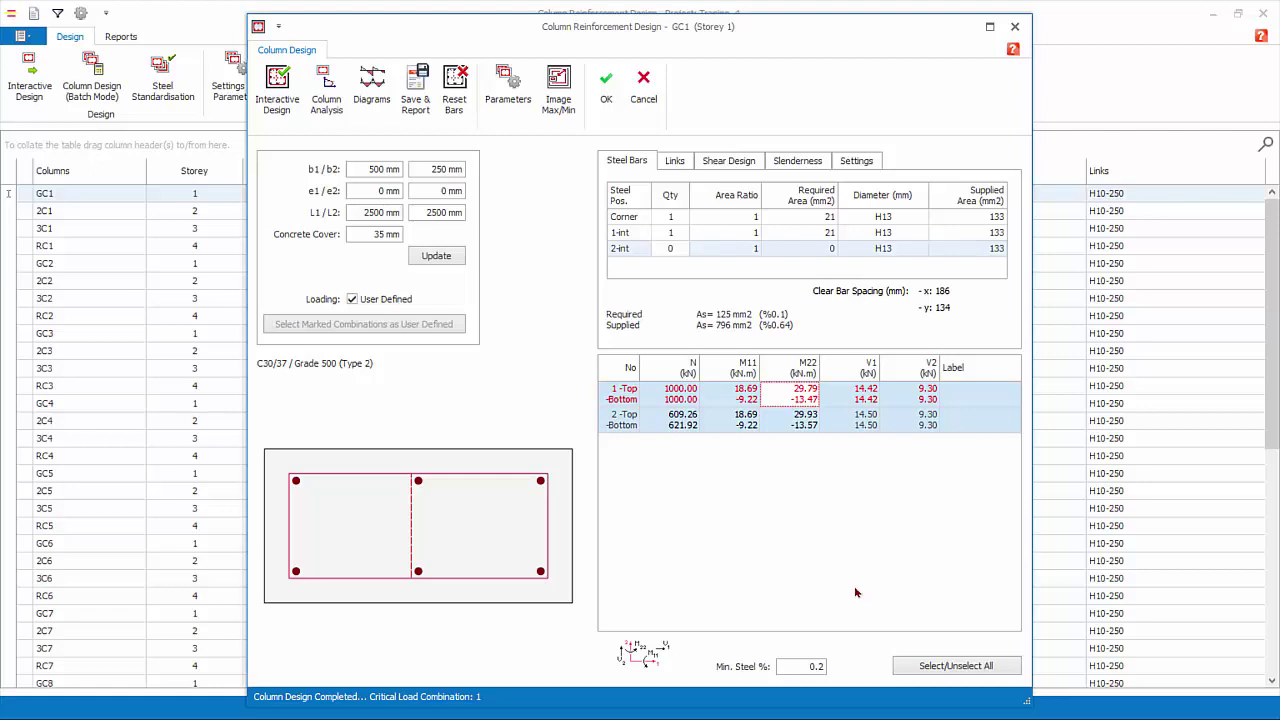
click(352, 299)
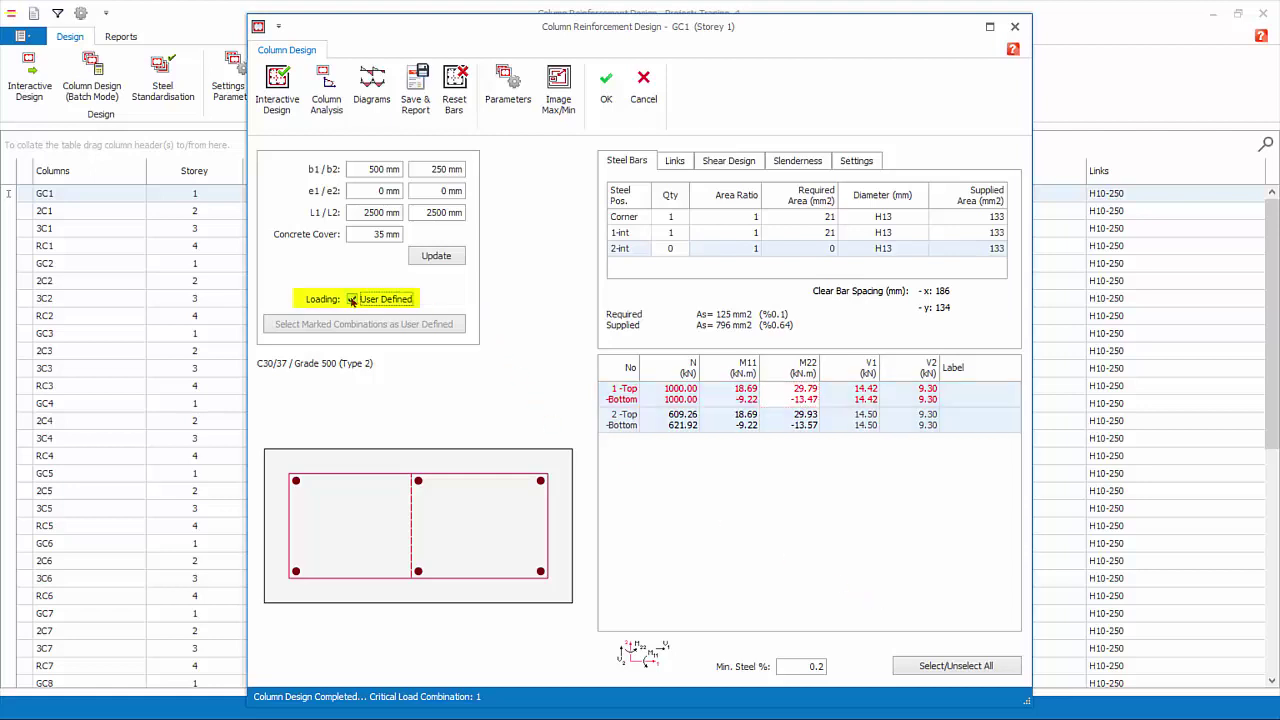
click(352, 300)
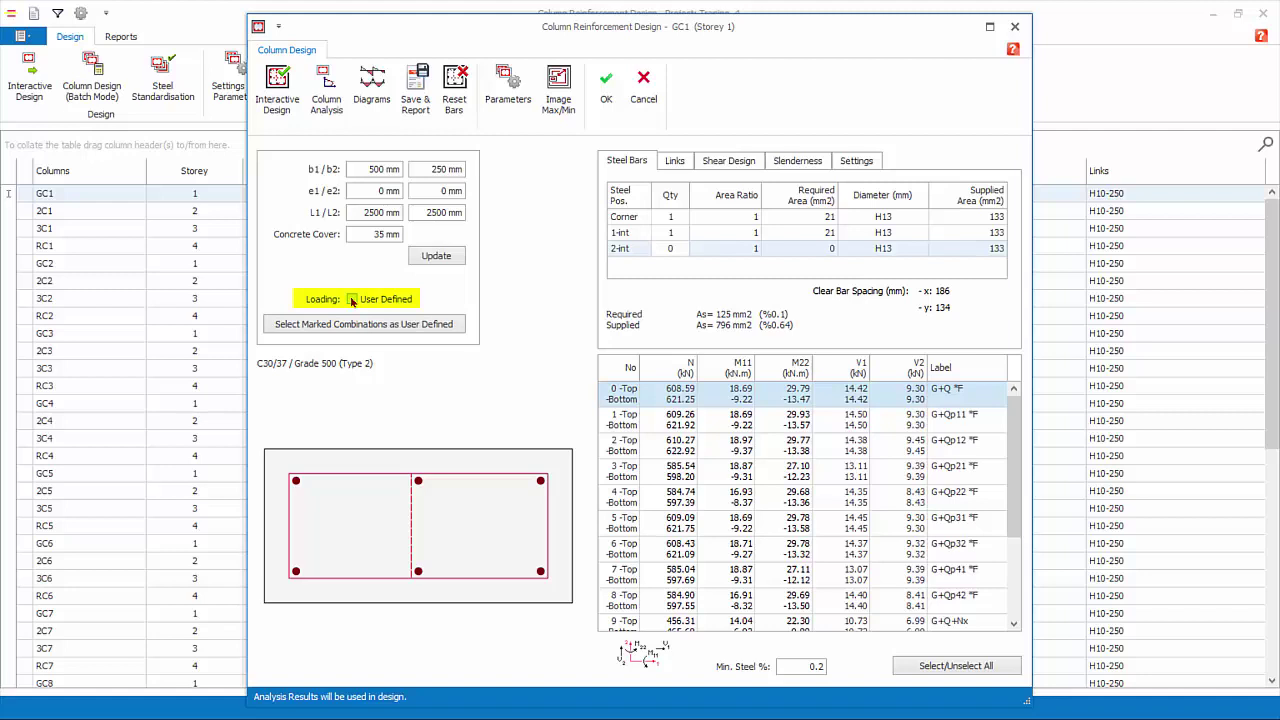
- Set GC1's design method to Fixed Bar Layout Method in the design parameters
click(665, 232)
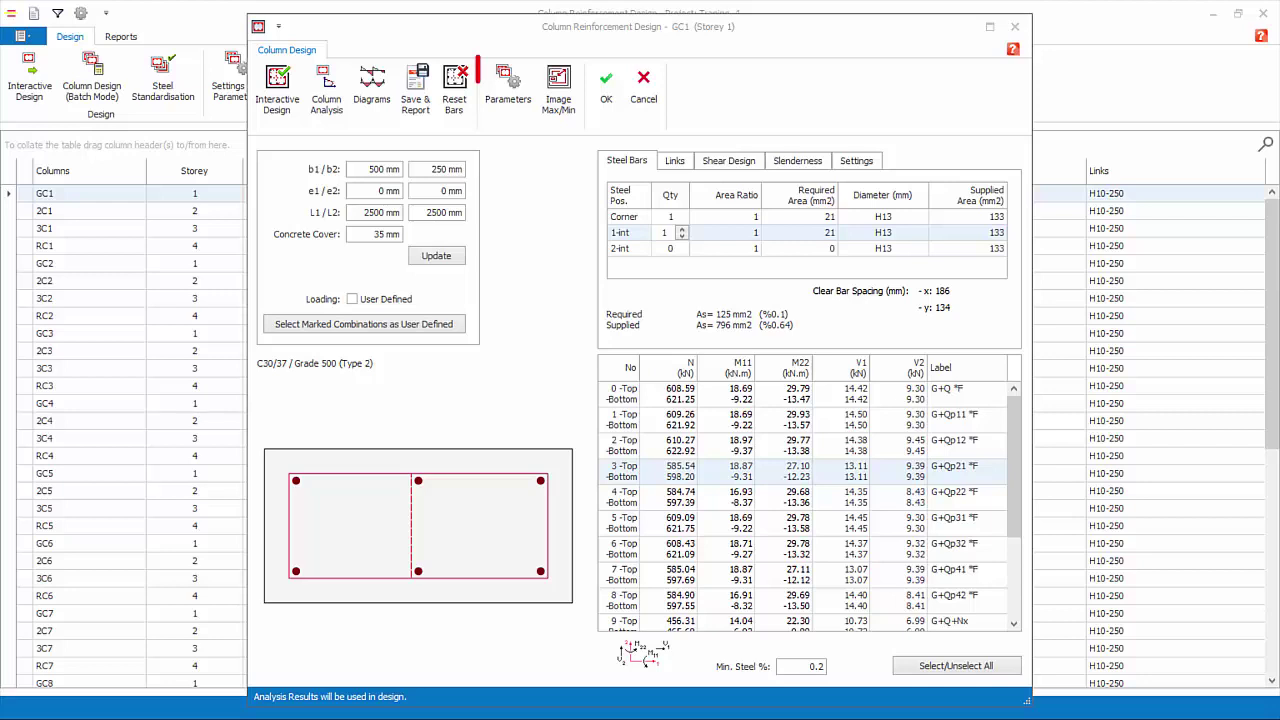
click(509, 88)
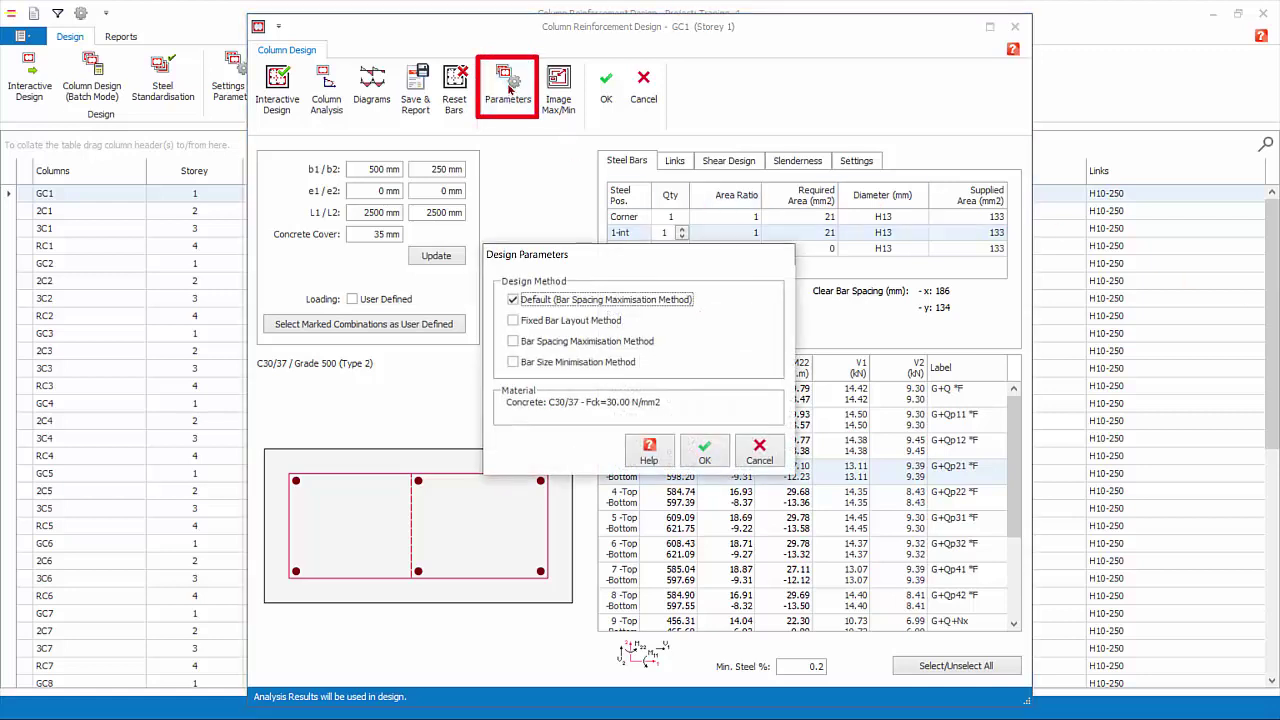
click(514, 321)
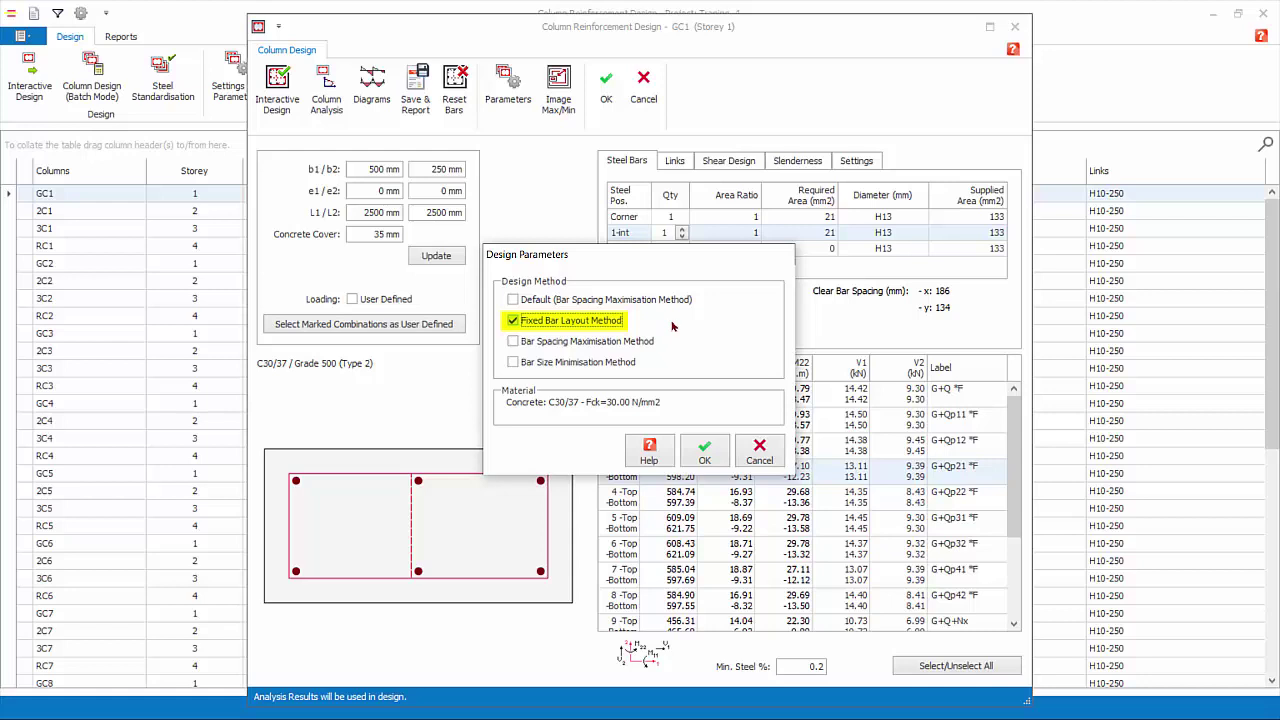
click(707, 452)
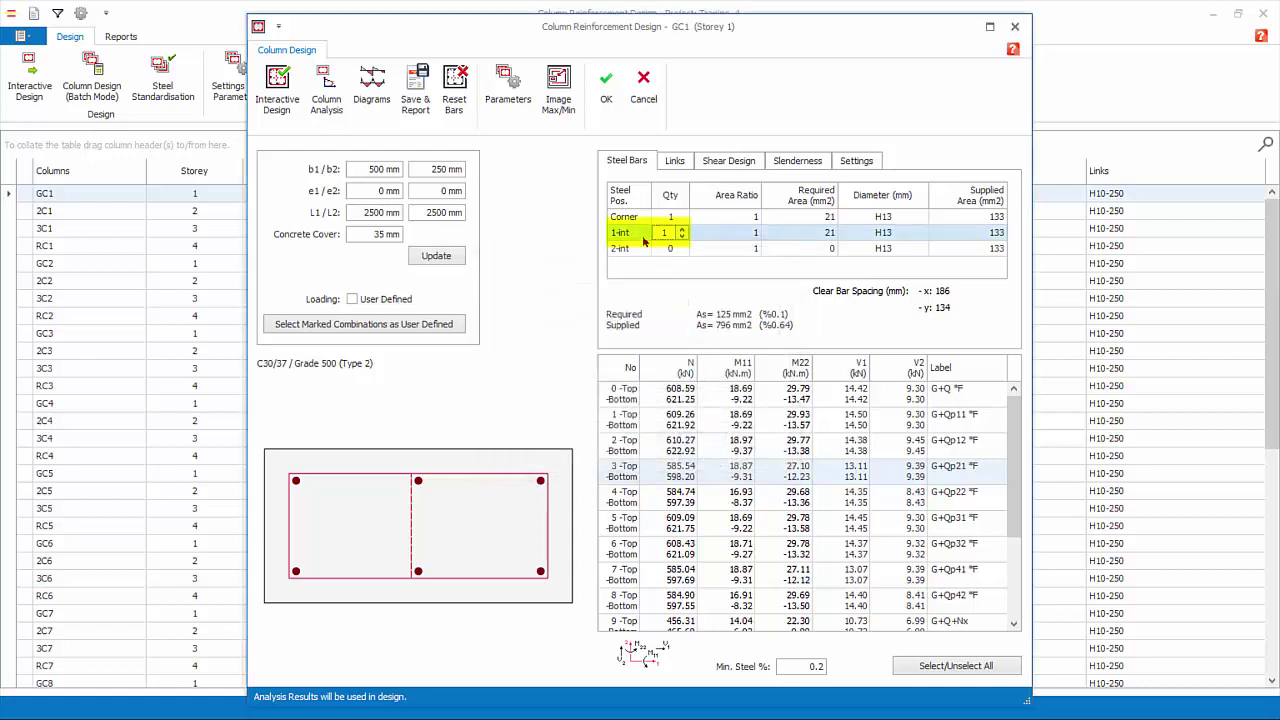
- Set GC1's 1-int bar quantity to 2, run the interactive design for all combinations, and leave the column editor without saving
double_click(673, 232)
click(681, 228)
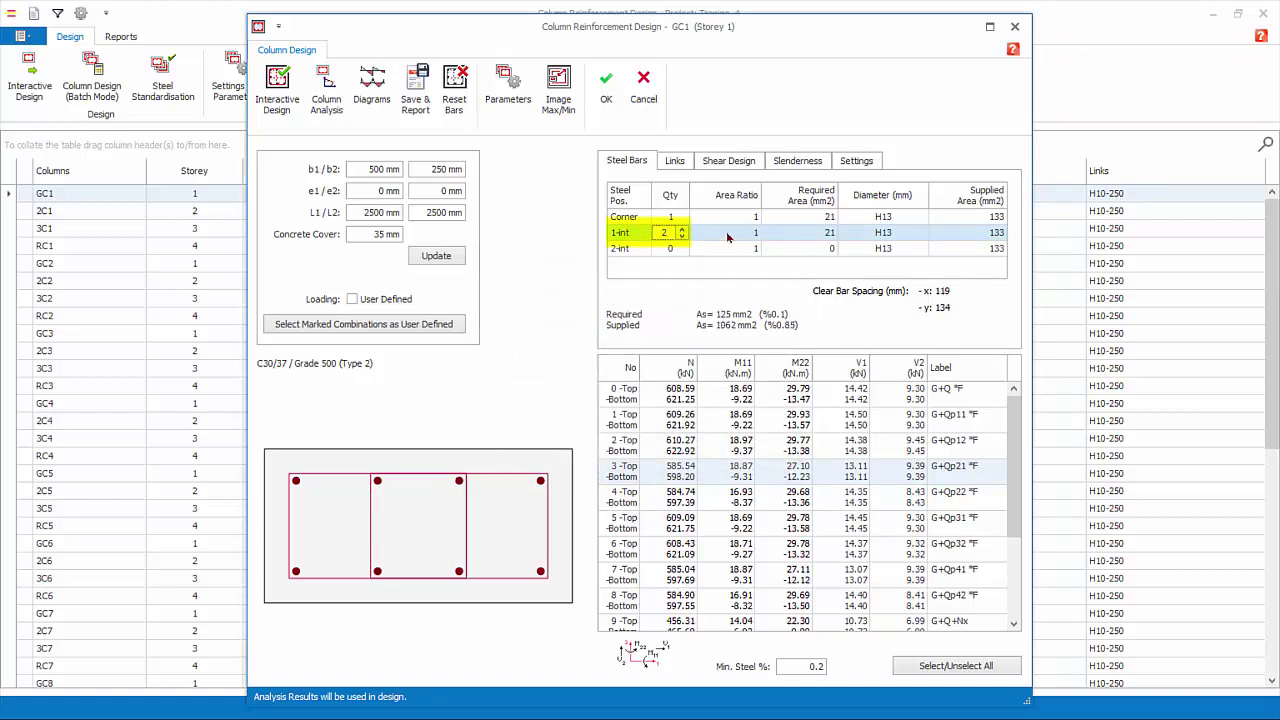
click(736, 239)
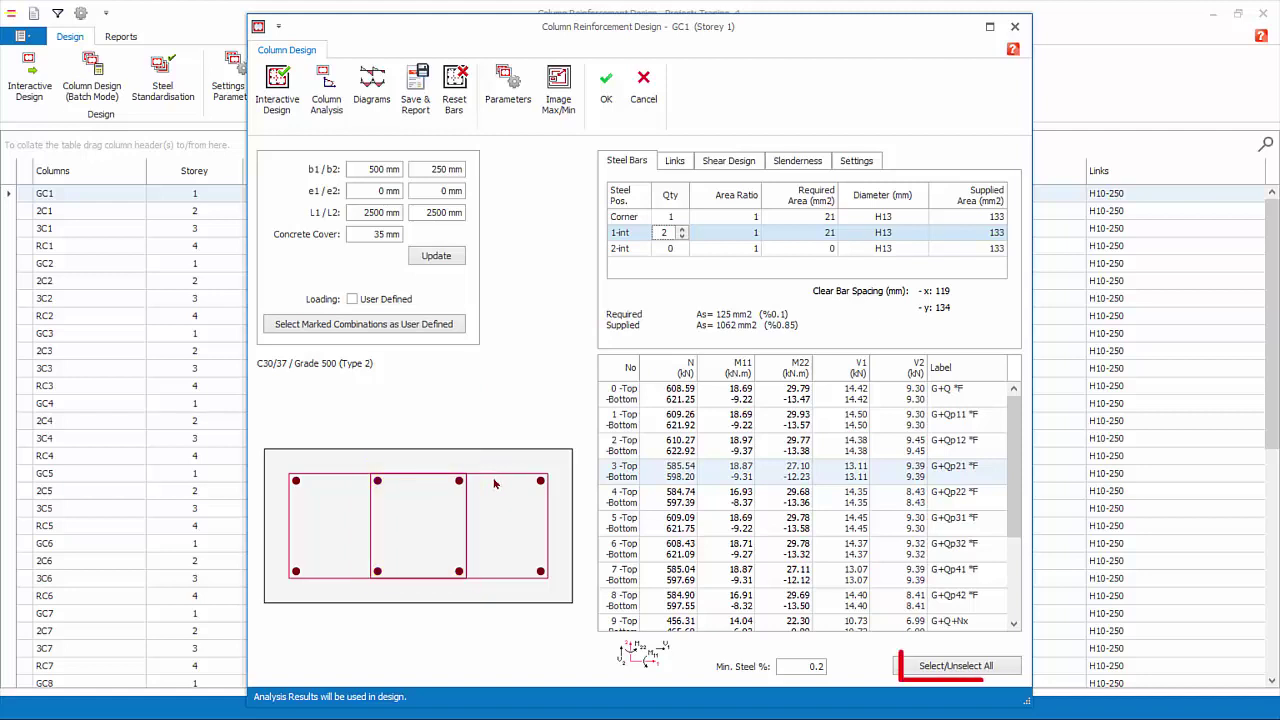
click(958, 672)
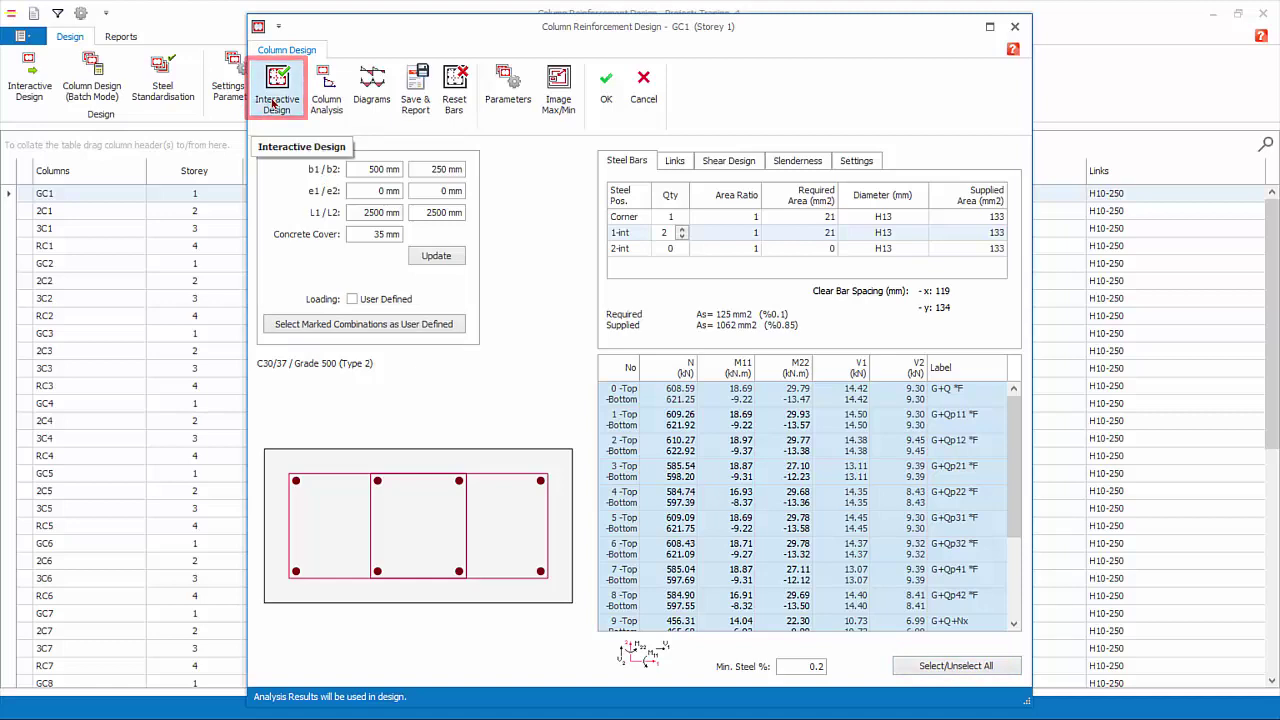
click(272, 104)
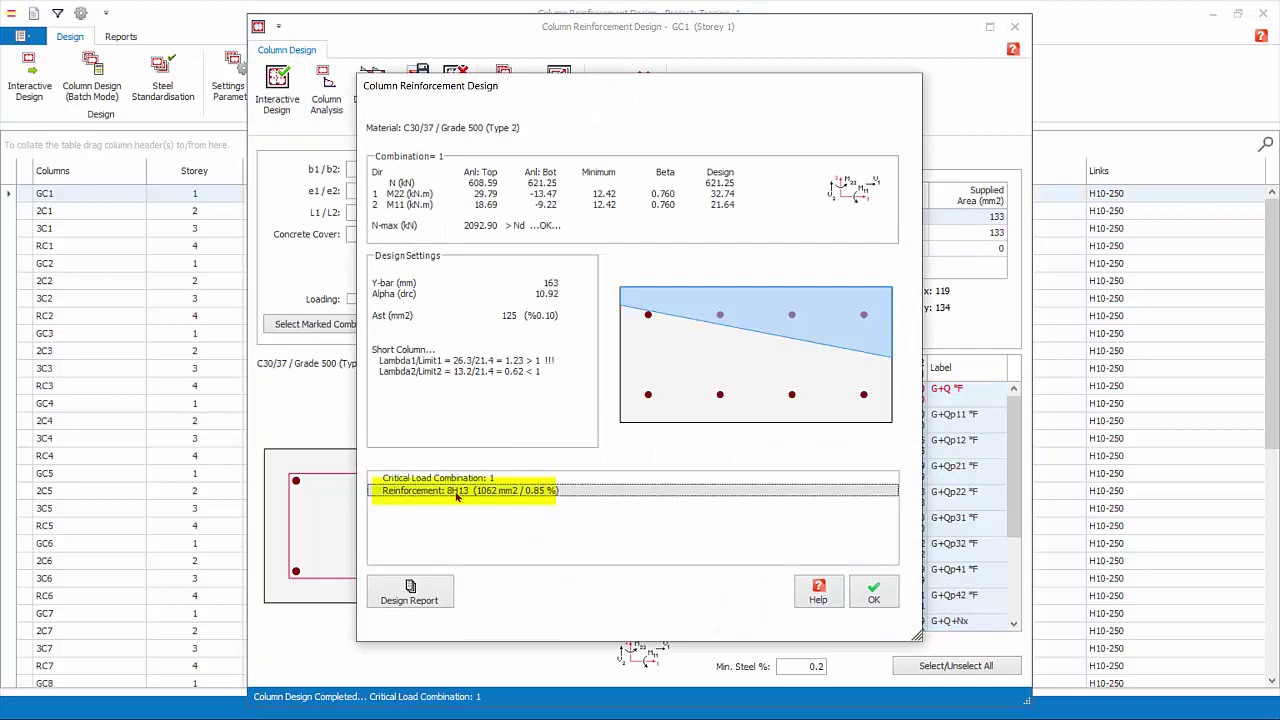
click(874, 594)
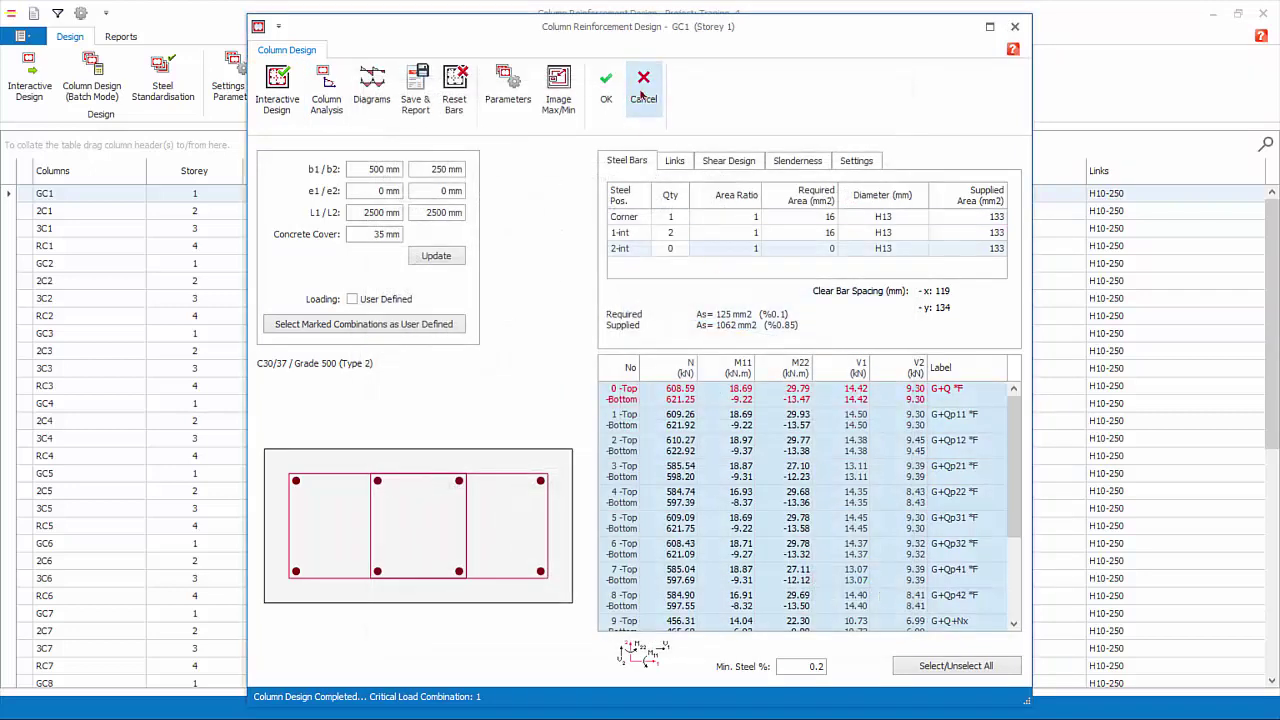
click(645, 95)
click(645, 95)
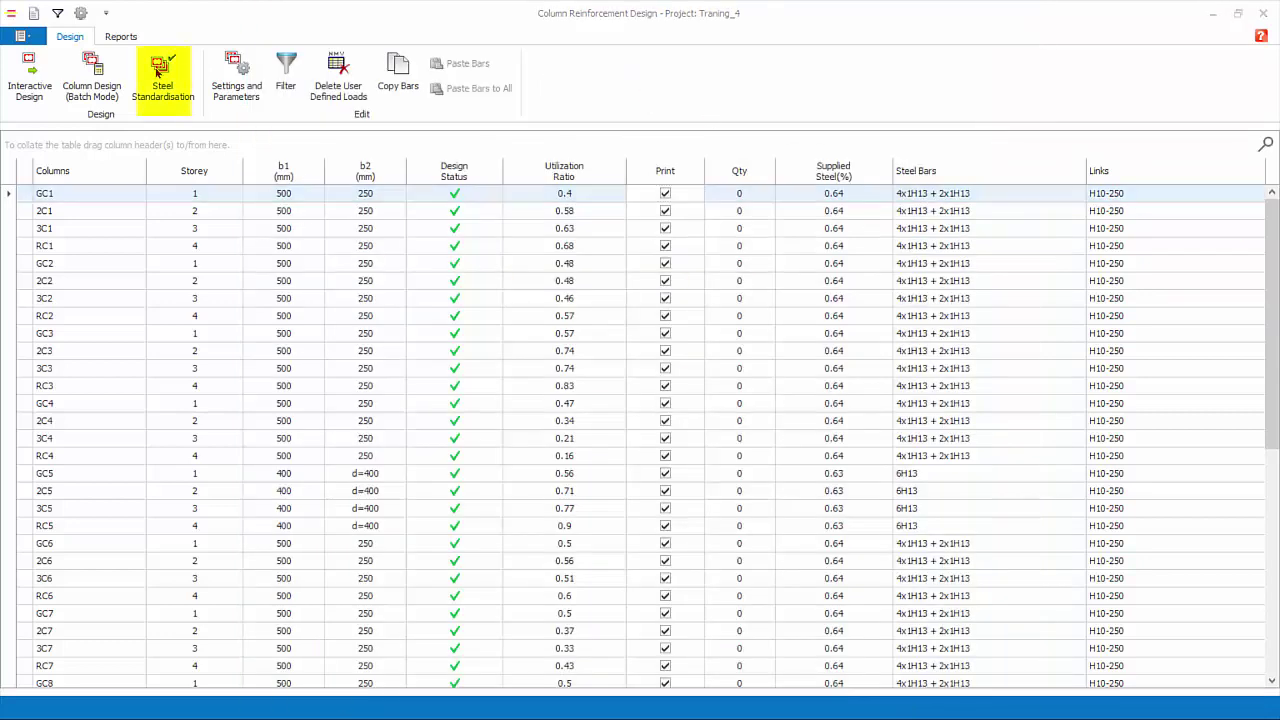
- In Steel Standardisation, set GC5's corner bar diameter to 16 mm on column line B - 4 and save the change
click(157, 72)
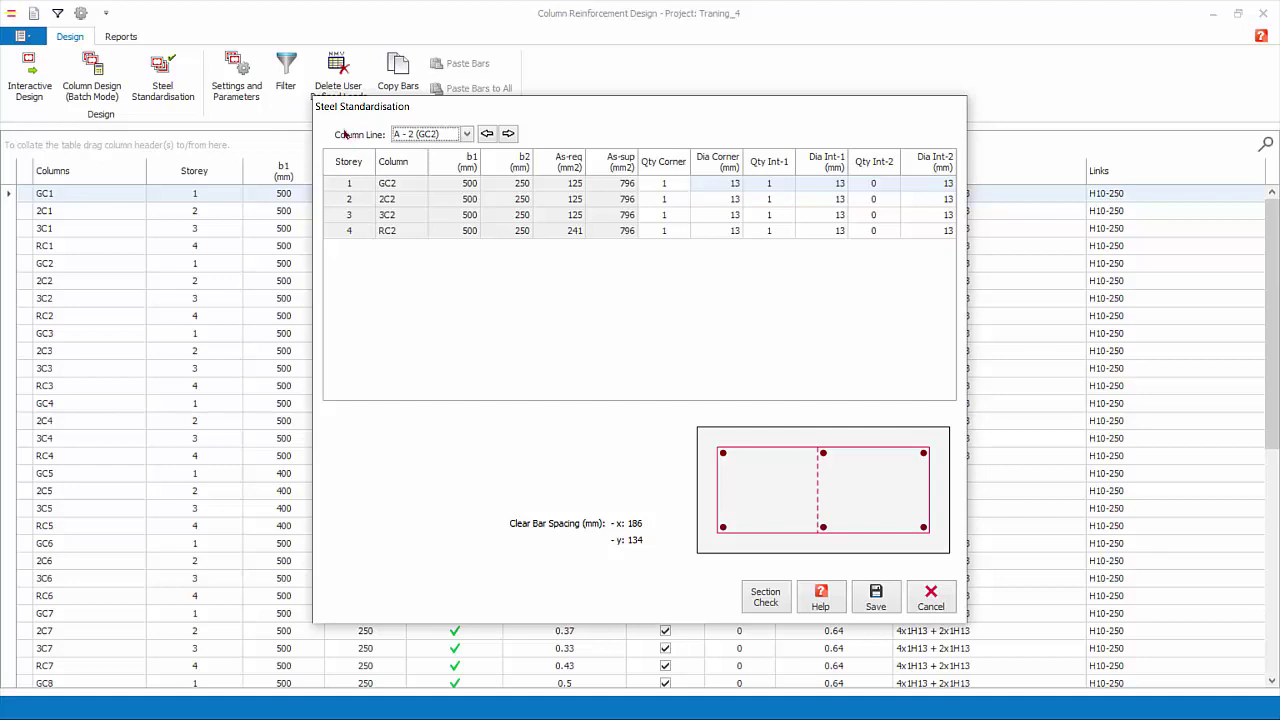
click(466, 134)
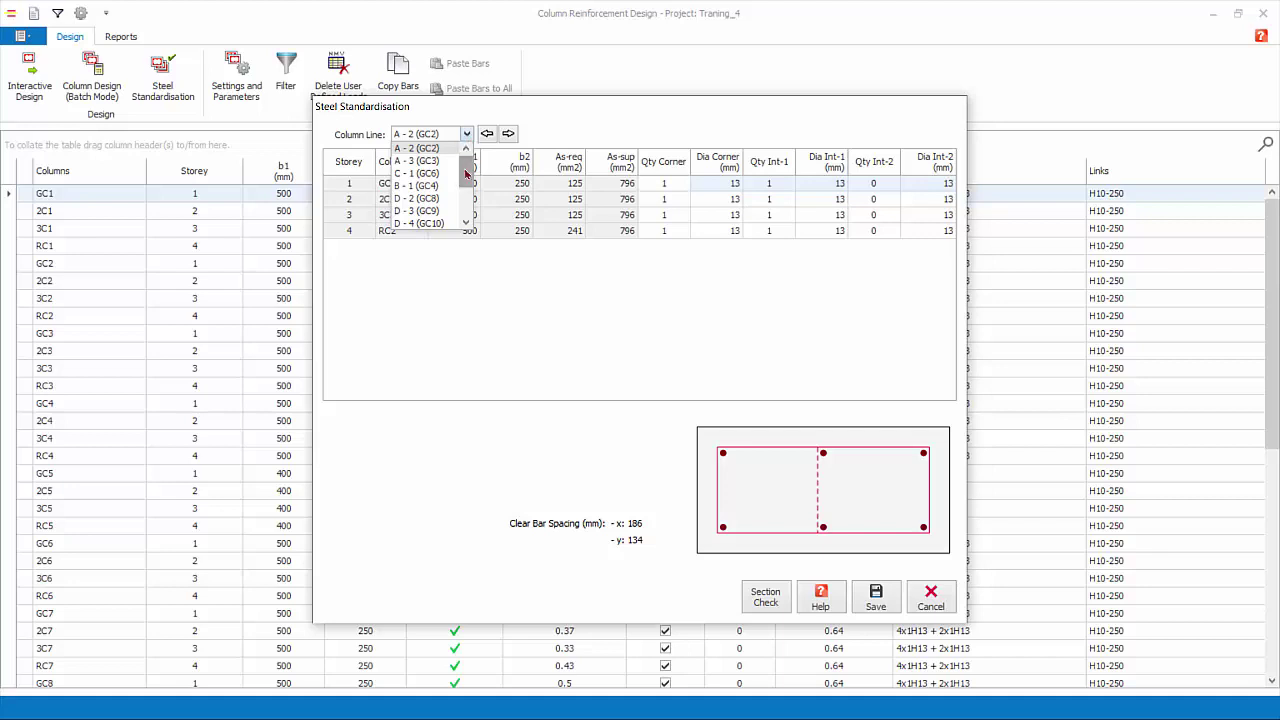
drag(465, 174, 465, 186)
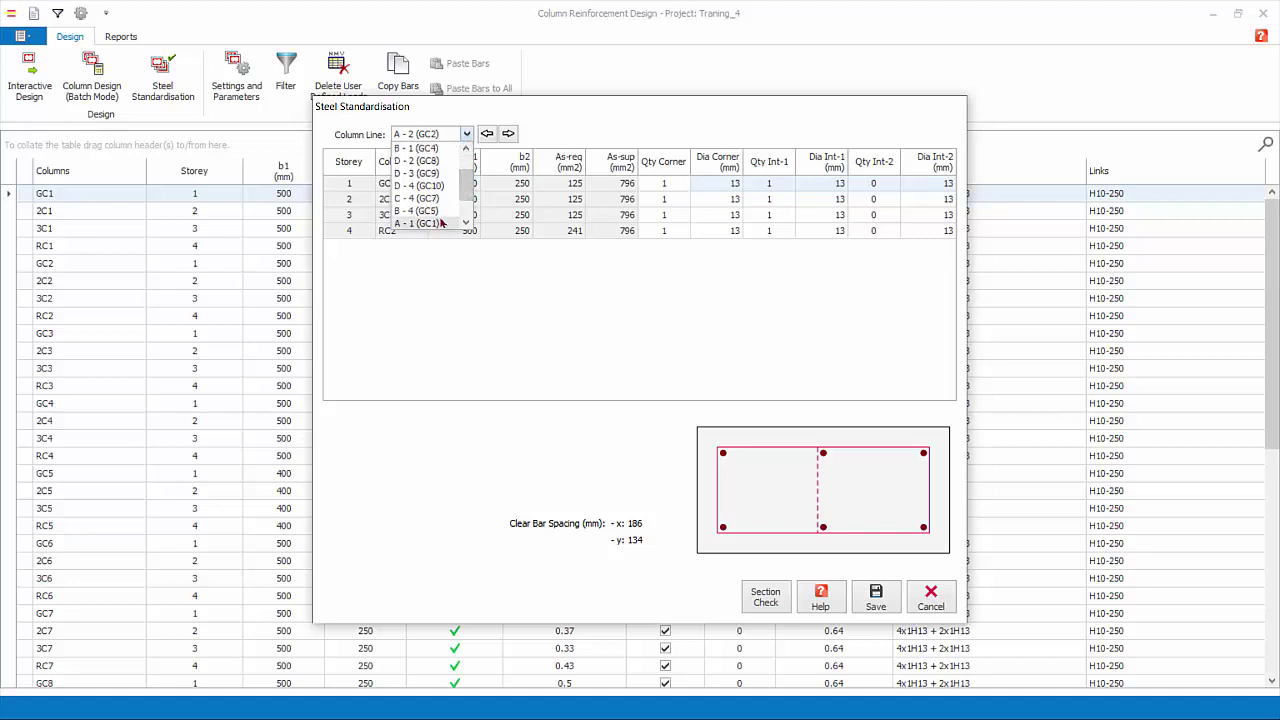
click(437, 211)
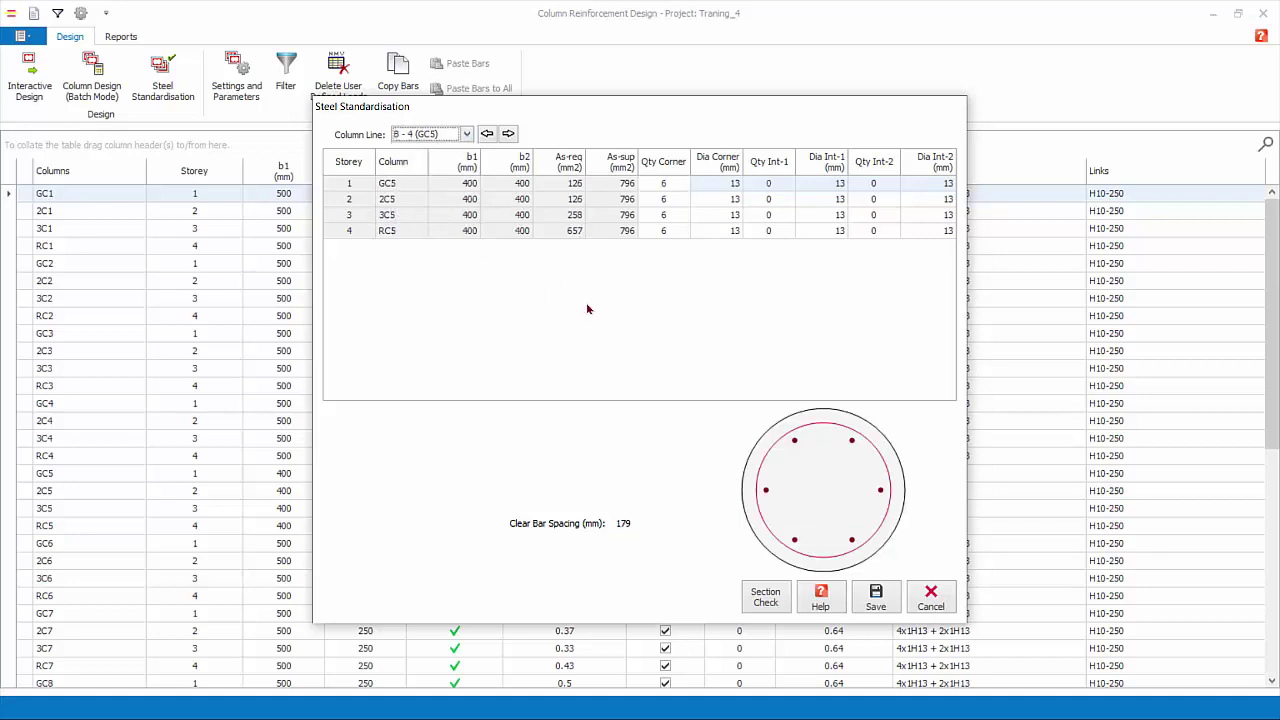
click(731, 186)
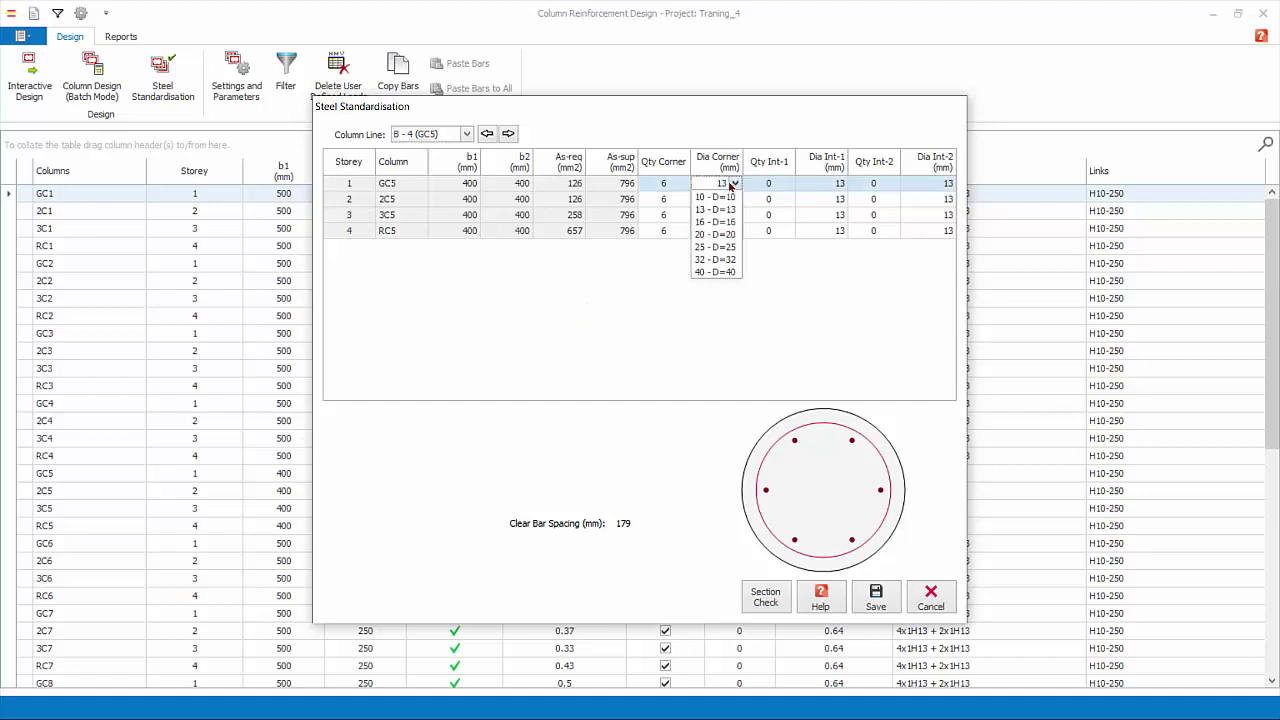
click(714, 222)
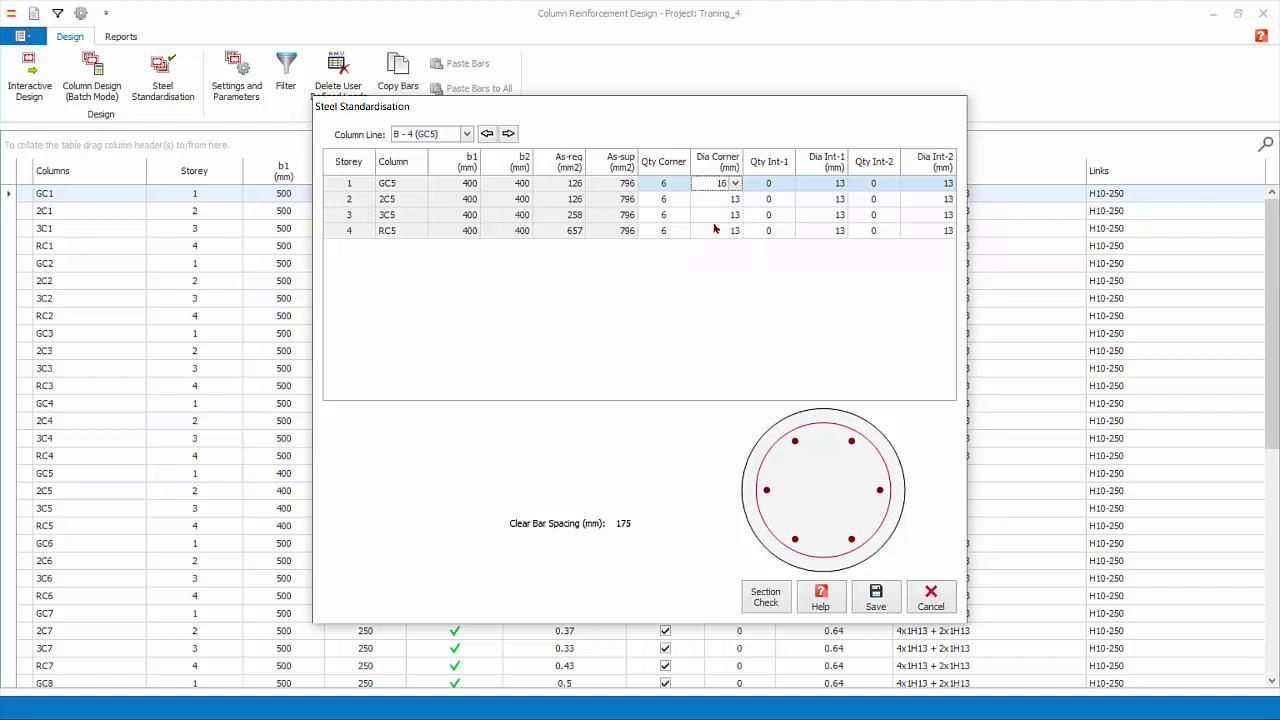
click(875, 607)
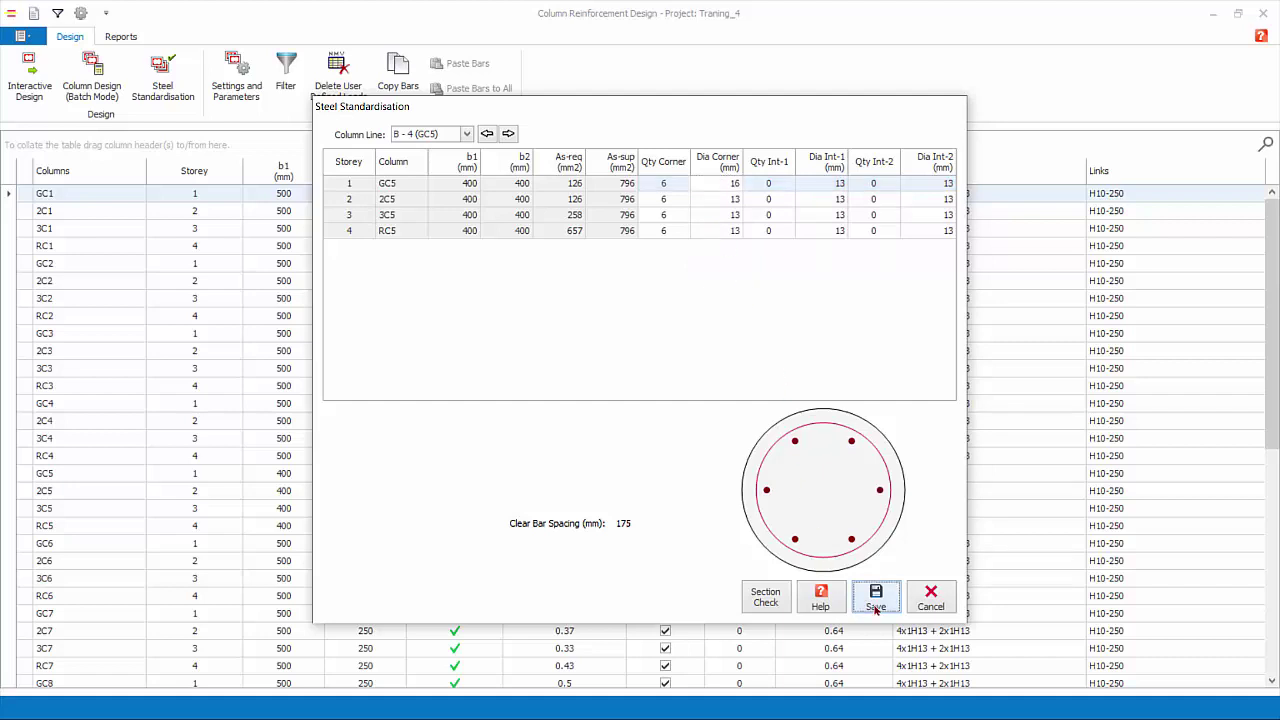
click(931, 600)
click(939, 477)
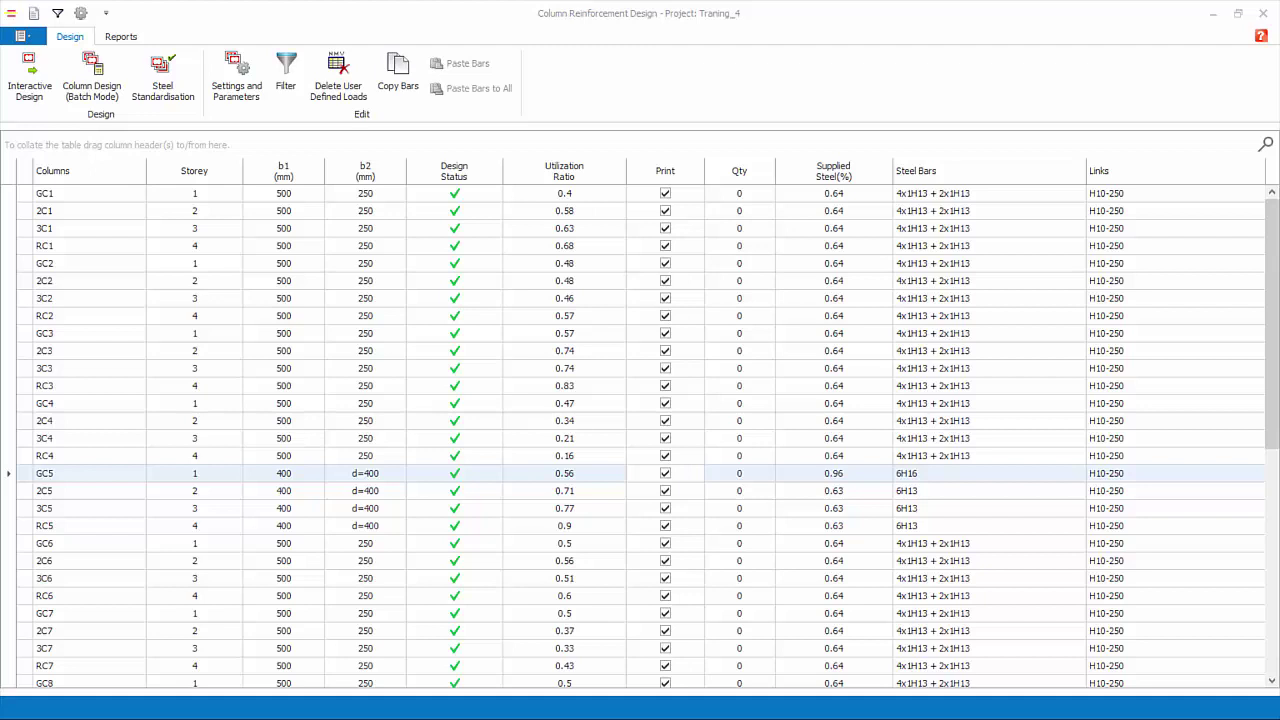
- Copy GC5's bars and paste them to 2C5 and to all remaining matching columns
click(48, 476)
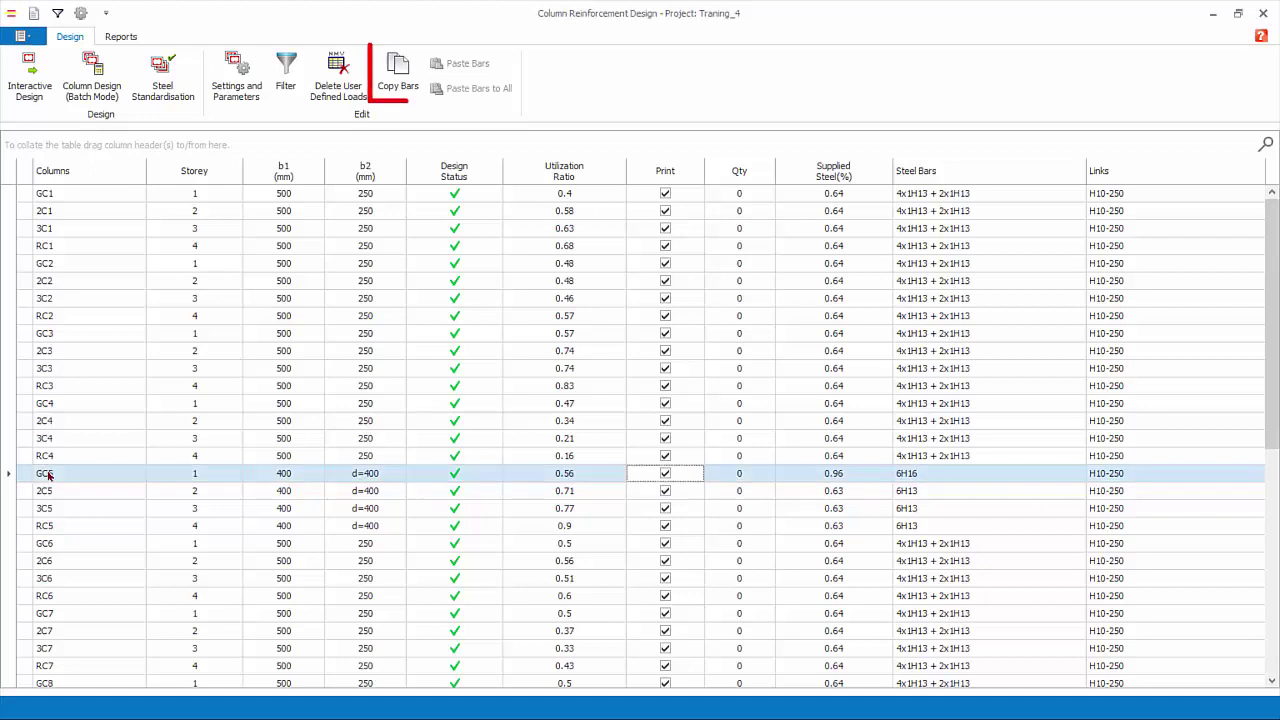
click(398, 78)
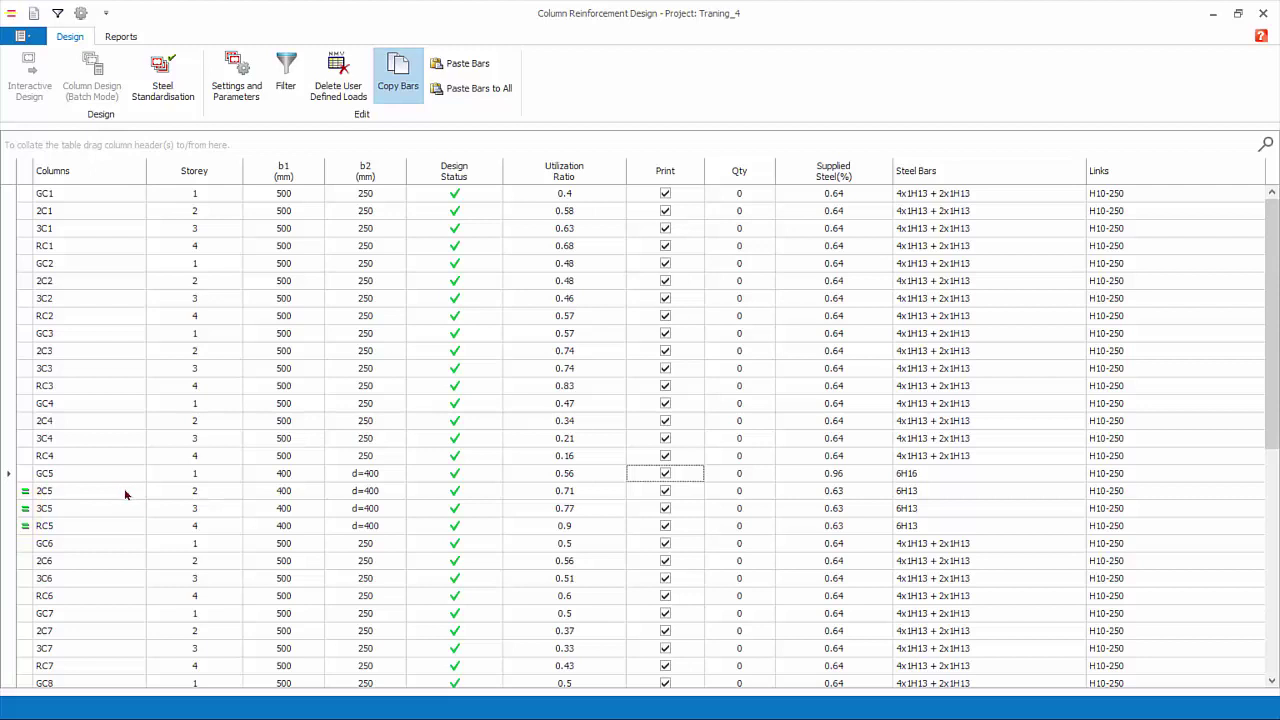
click(89, 491)
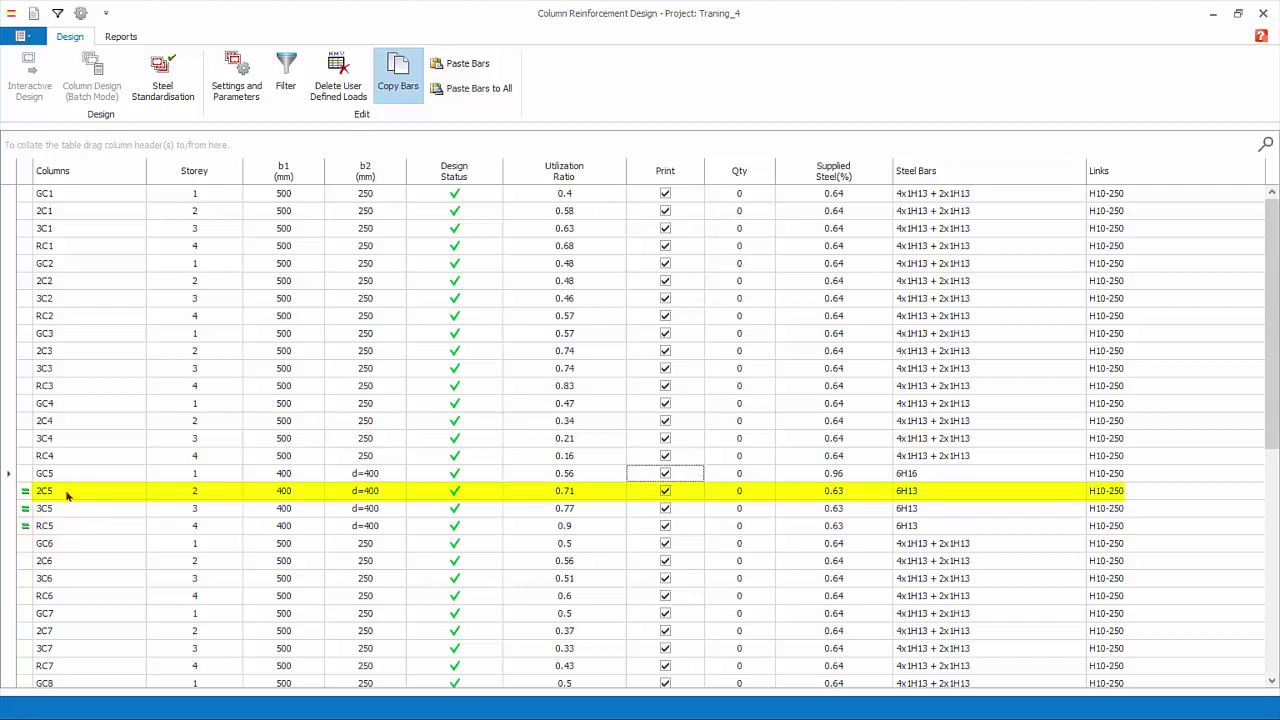
click(67, 496)
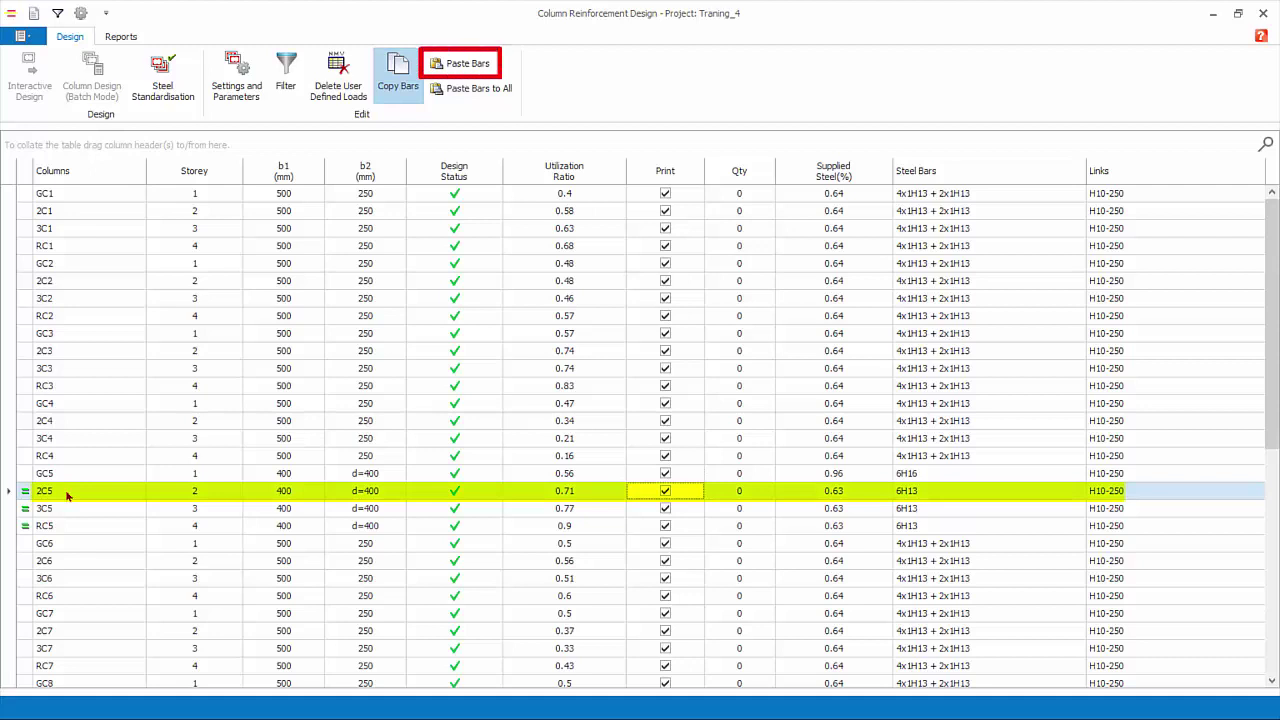
click(457, 64)
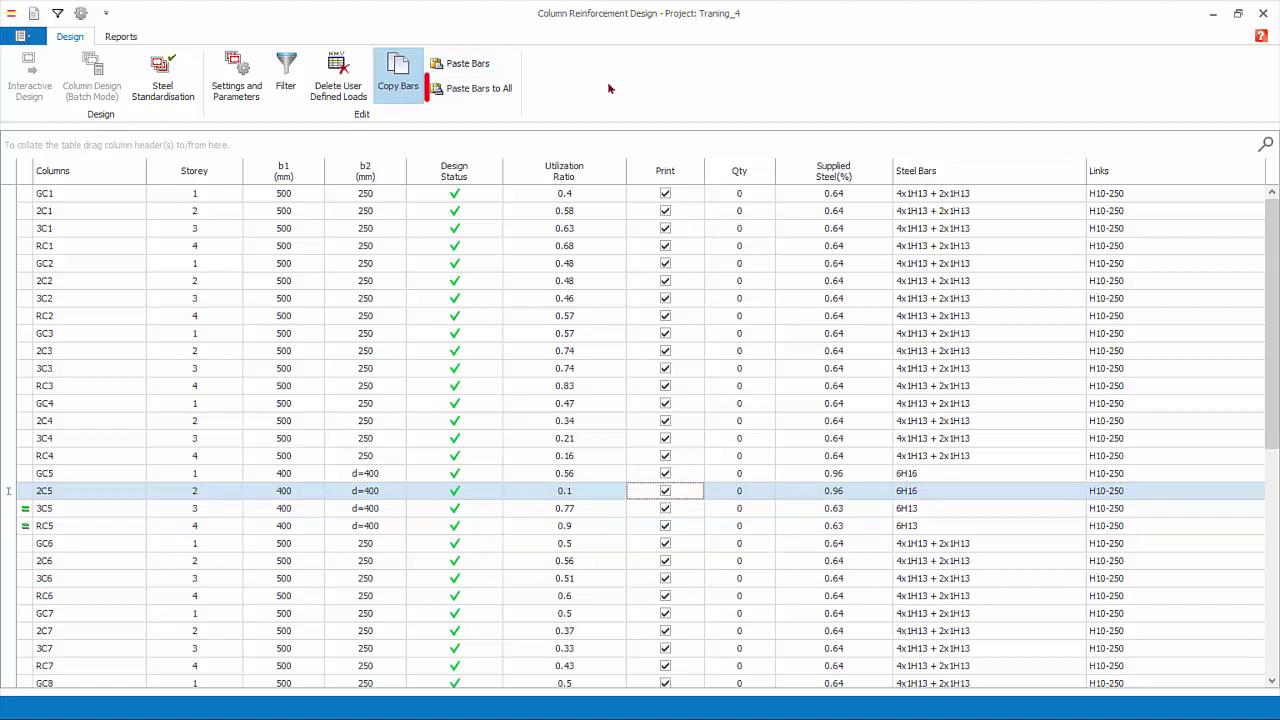
click(477, 92)
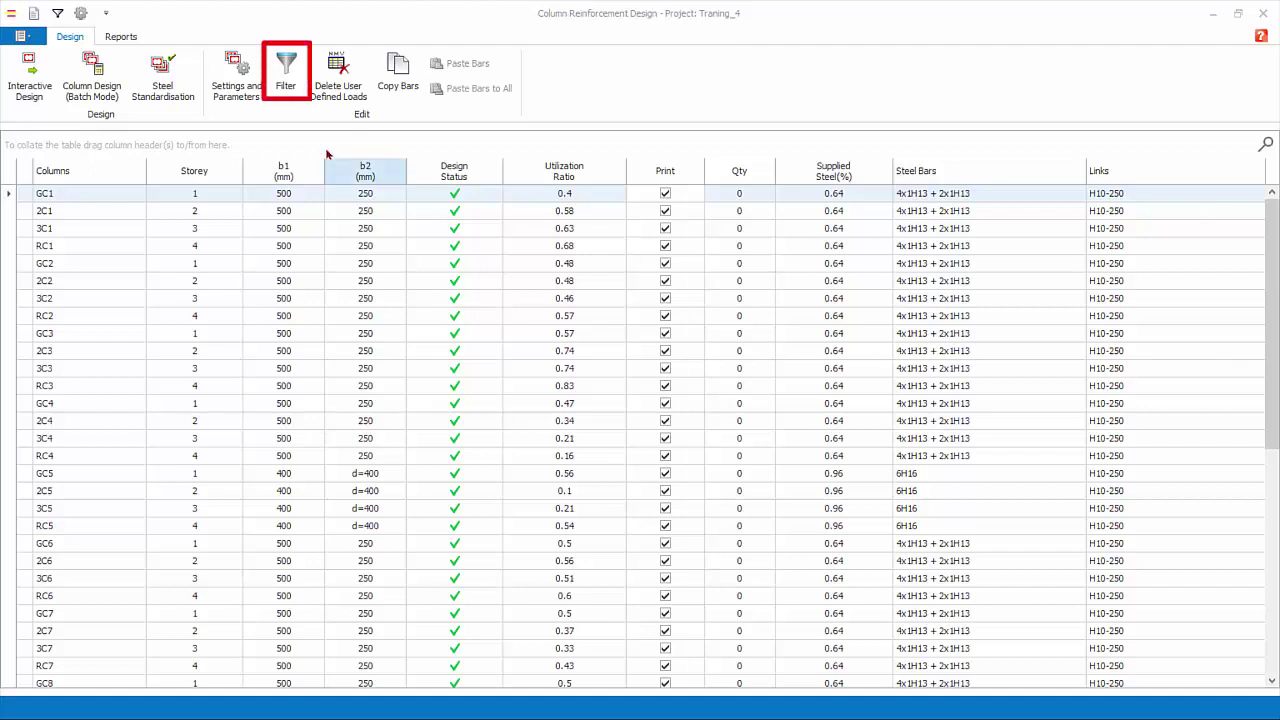
- Try the element filters for storeys, member labels, failed members only, columns only and walls only
click(285, 75)
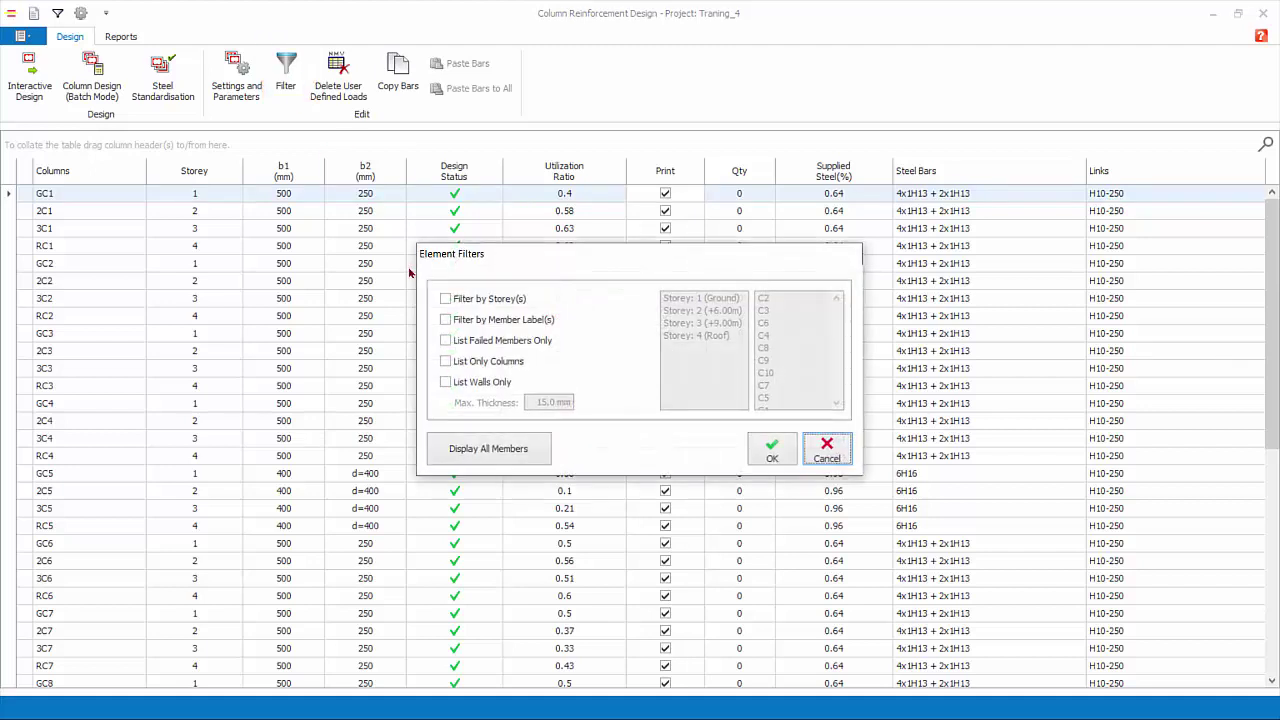
click(446, 299)
click(446, 320)
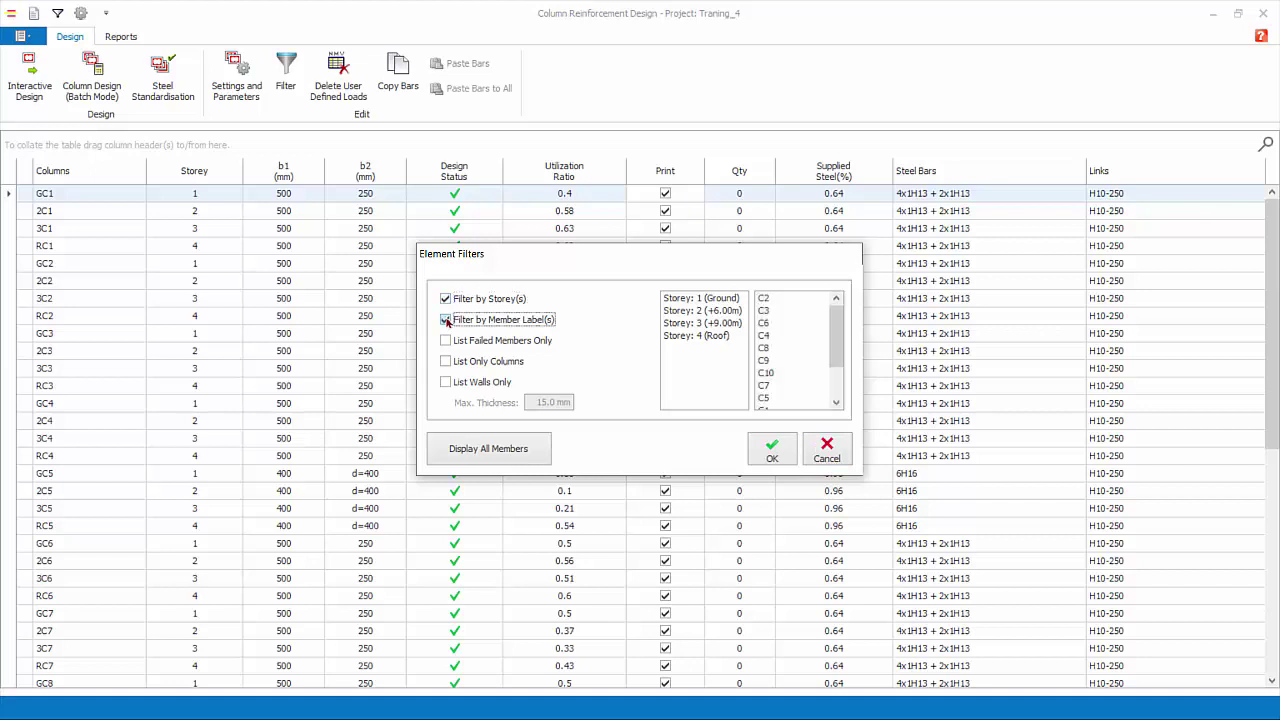
click(446, 341)
click(446, 362)
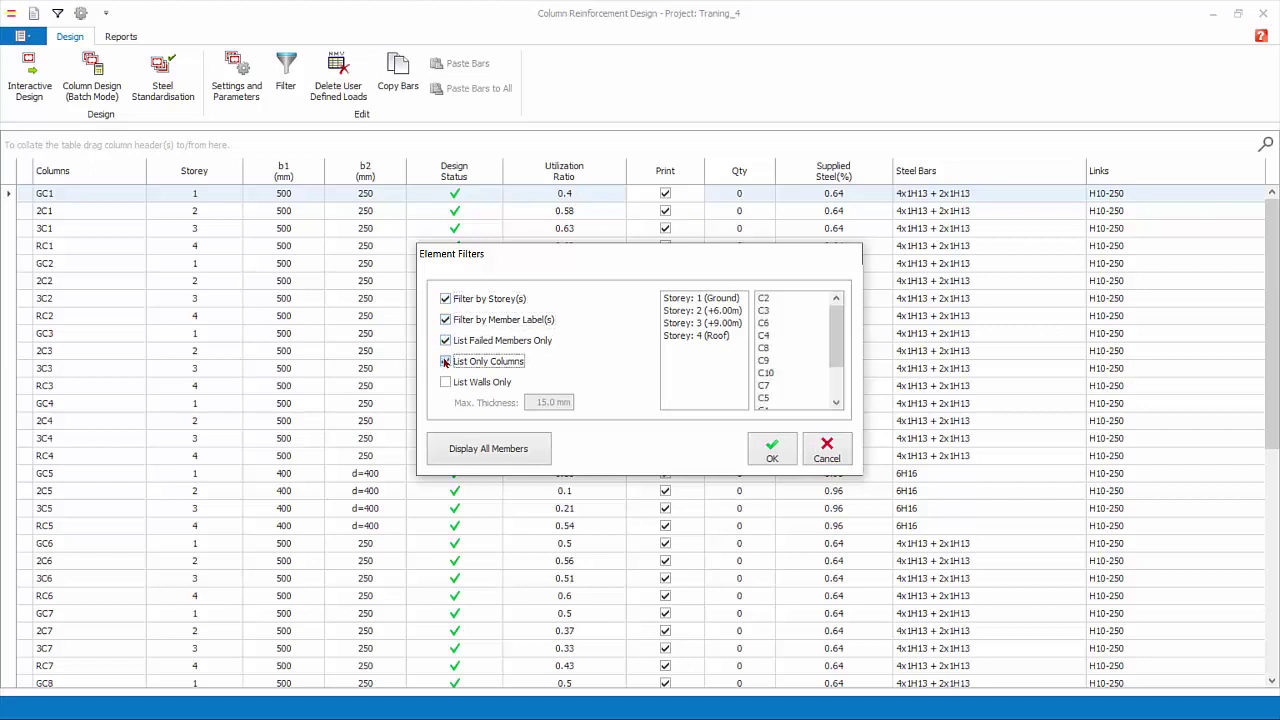
click(446, 383)
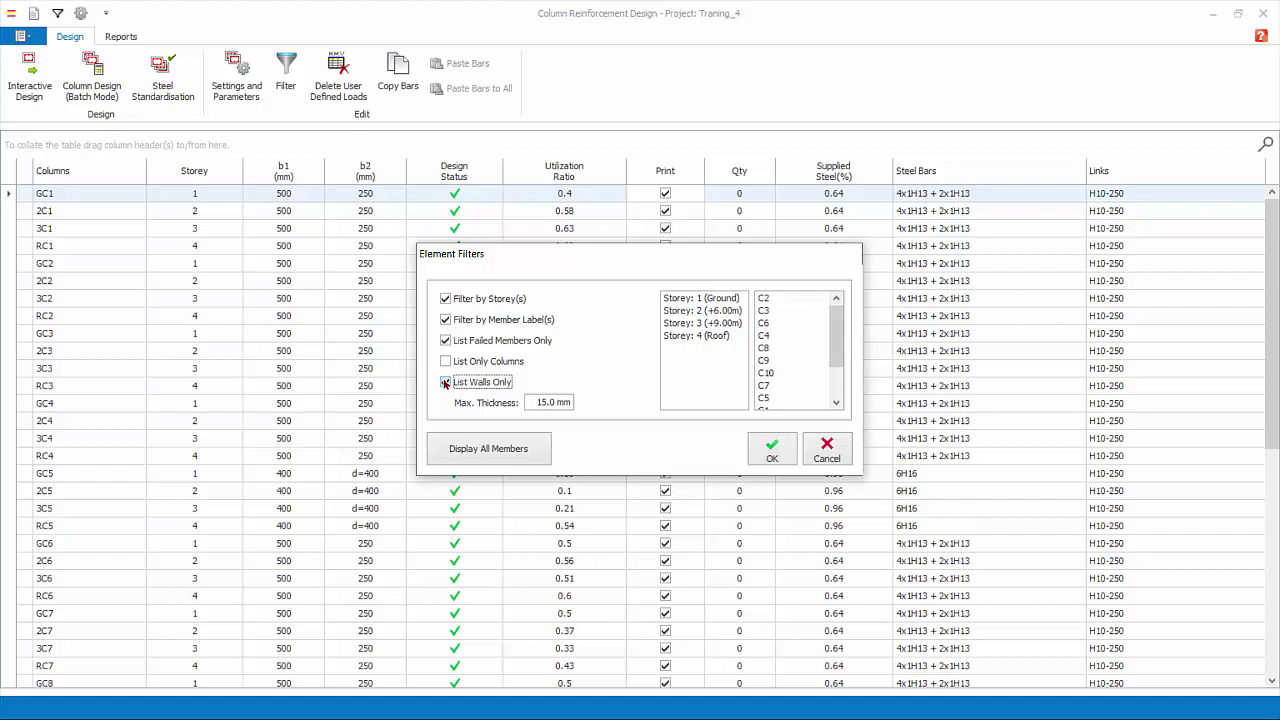
- Set the element filters to list only columns on Storey: 1 (Ground), and leave the filters without applying them
click(445, 321)
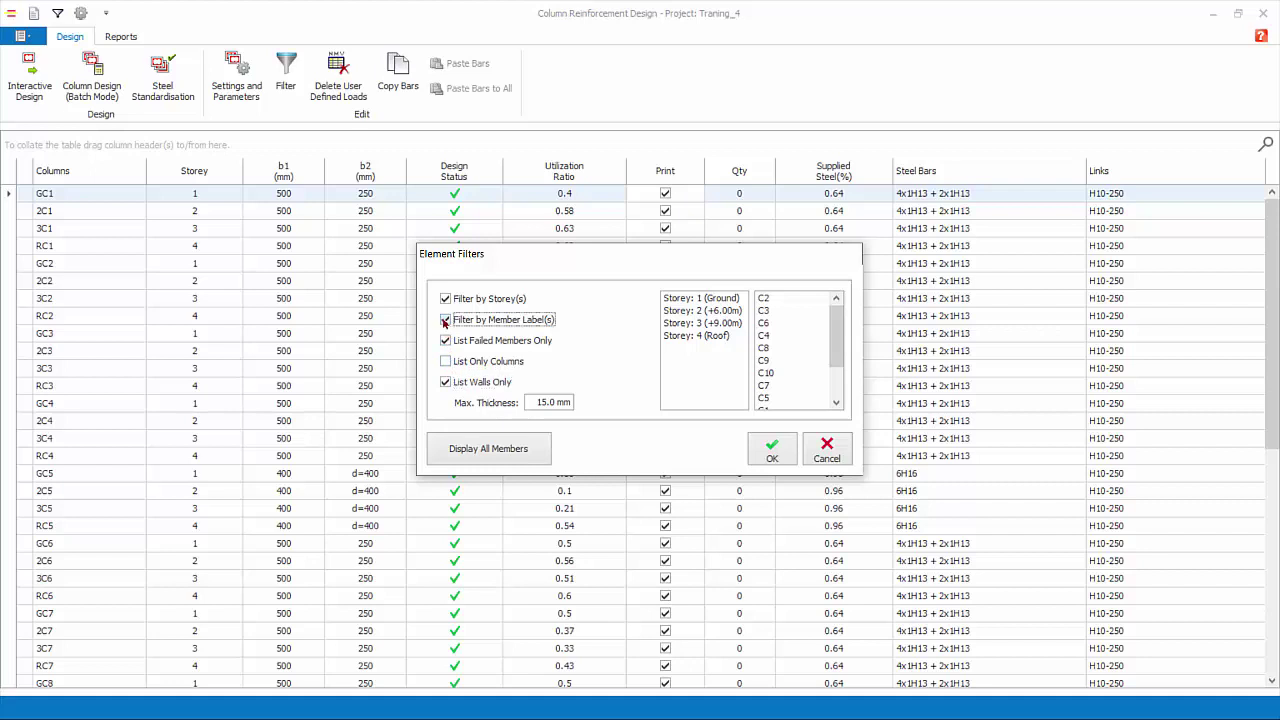
click(445, 321)
click(446, 341)
click(446, 362)
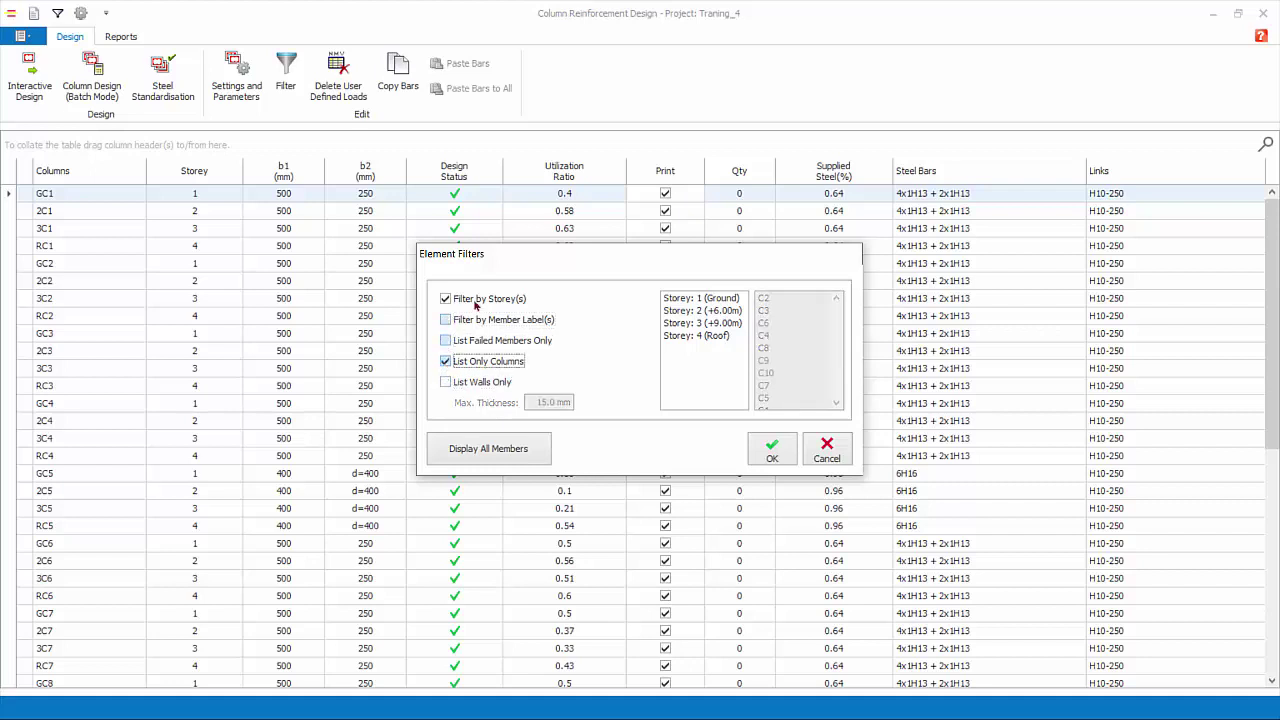
click(706, 298)
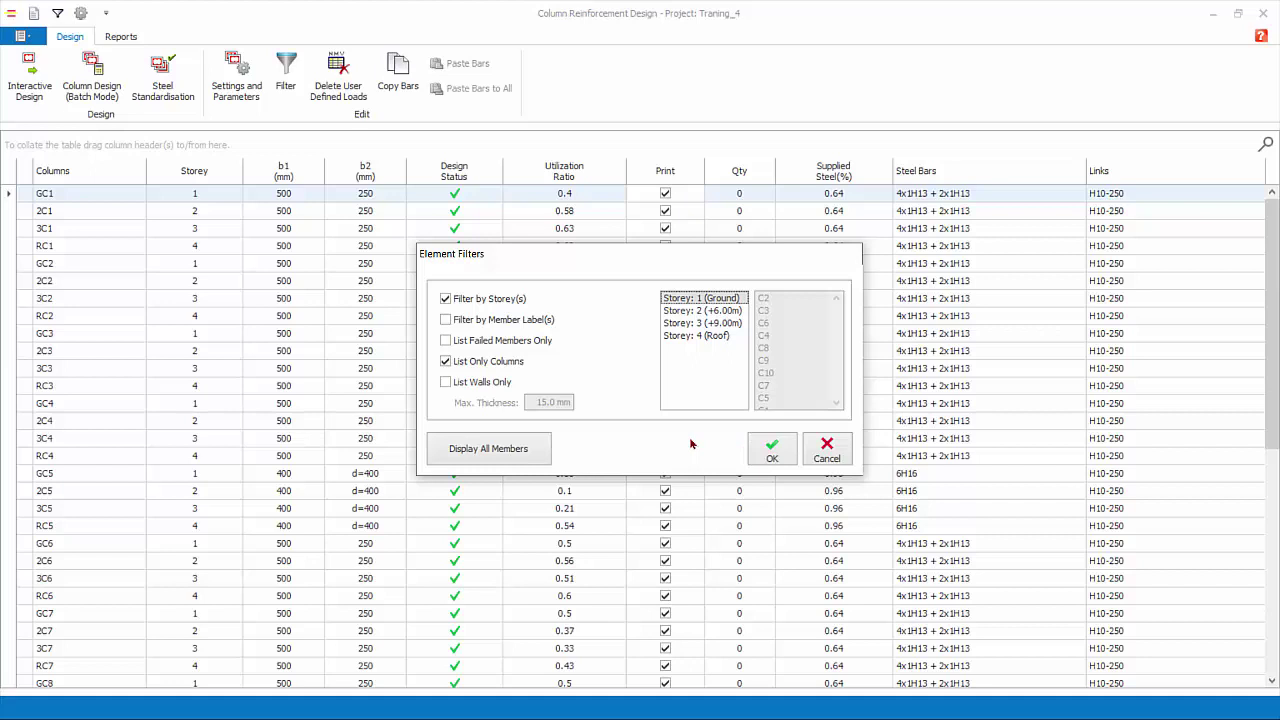
click(826, 452)
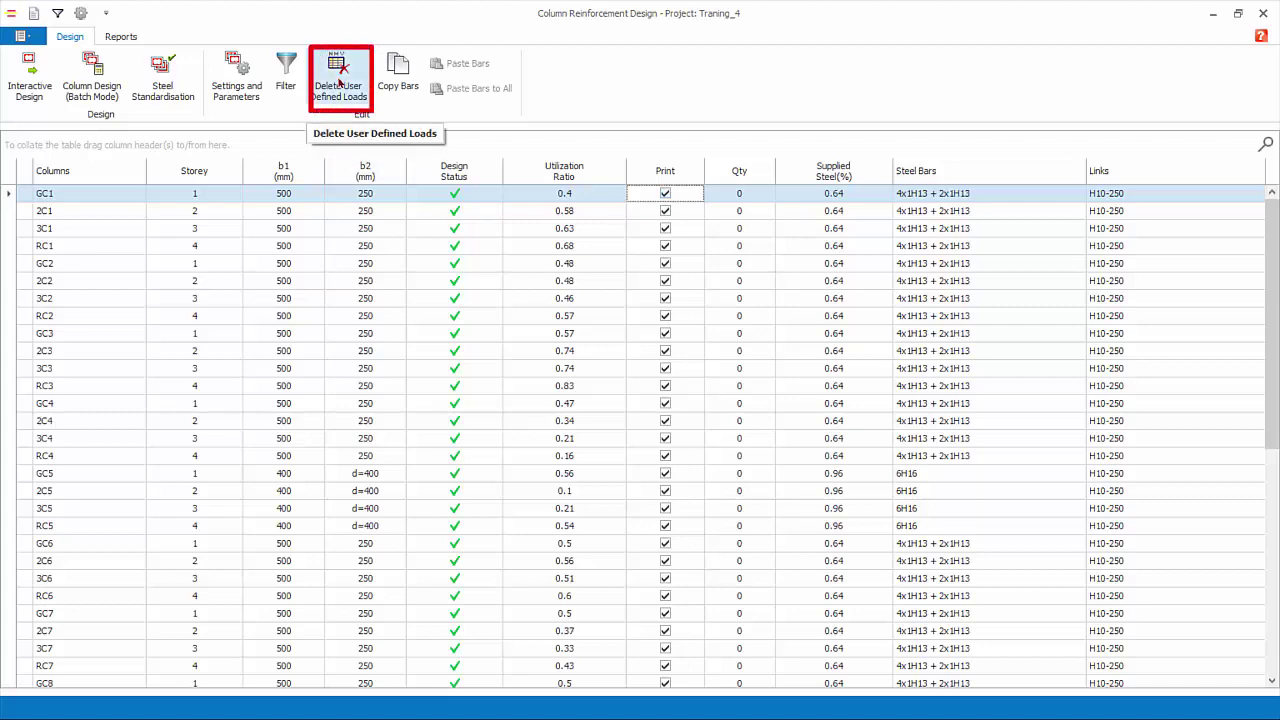
- Check GC1's user-defined loading in the column editor and delete the user-defined loads in all columns
double_click(277, 193)
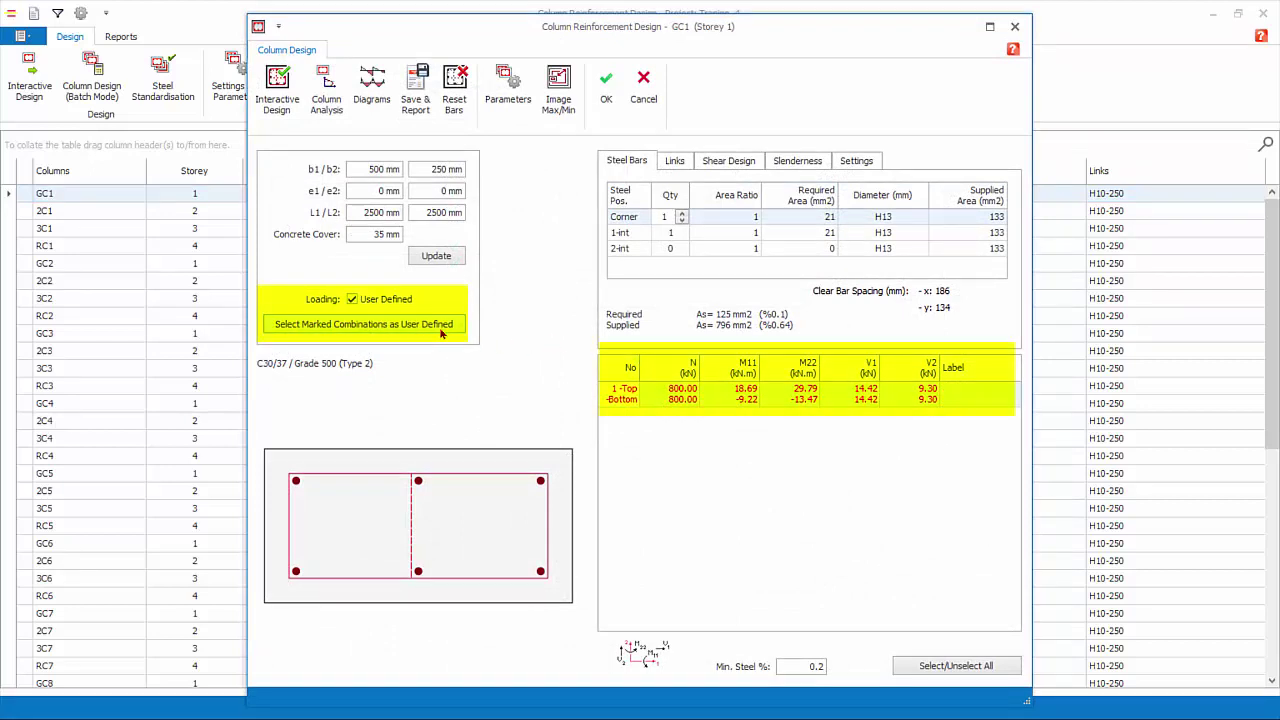
click(645, 95)
click(330, 90)
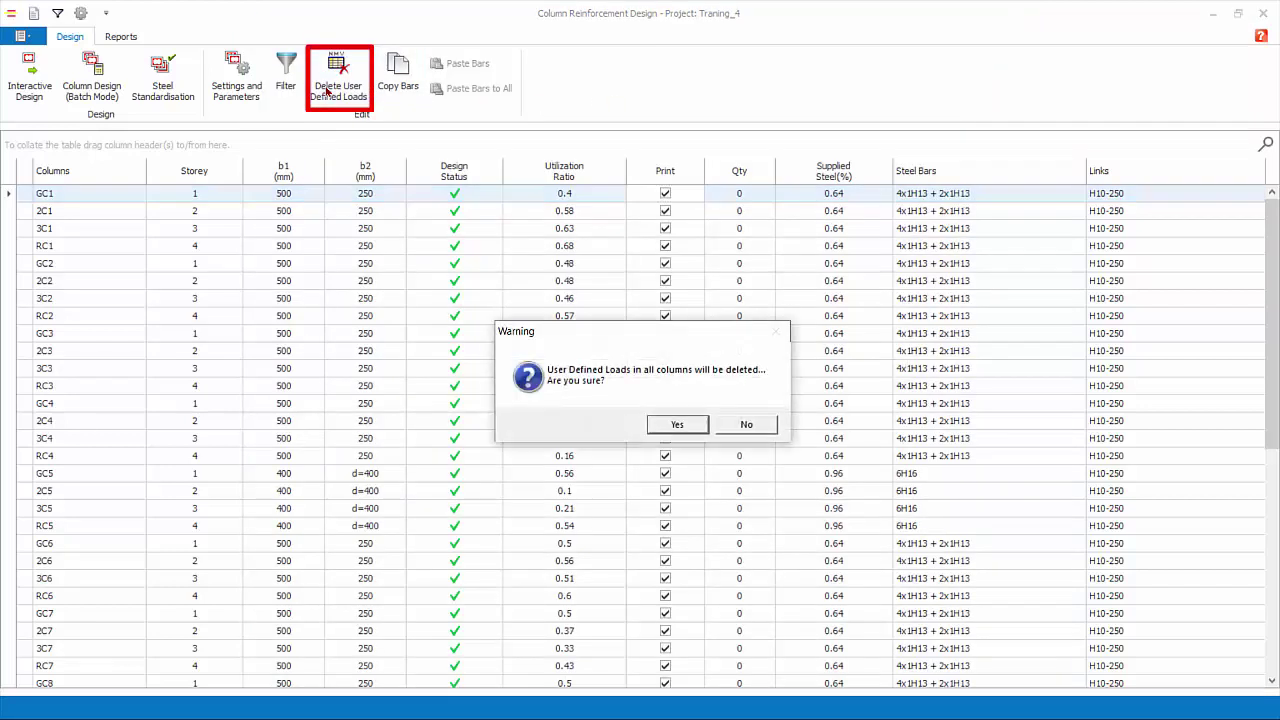
click(675, 425)
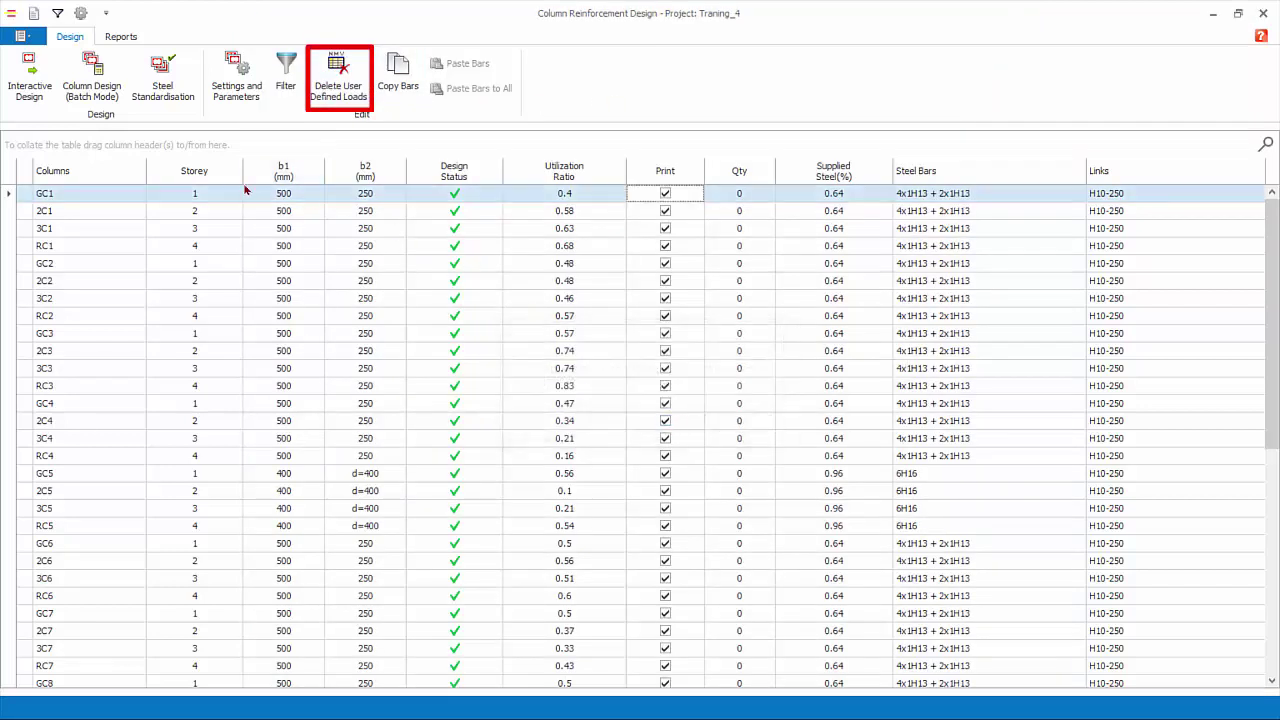
- Recheck GC1's loading and load combinations without saving, and close Column Reinforcement Design to return to the storey plan
double_click(91, 196)
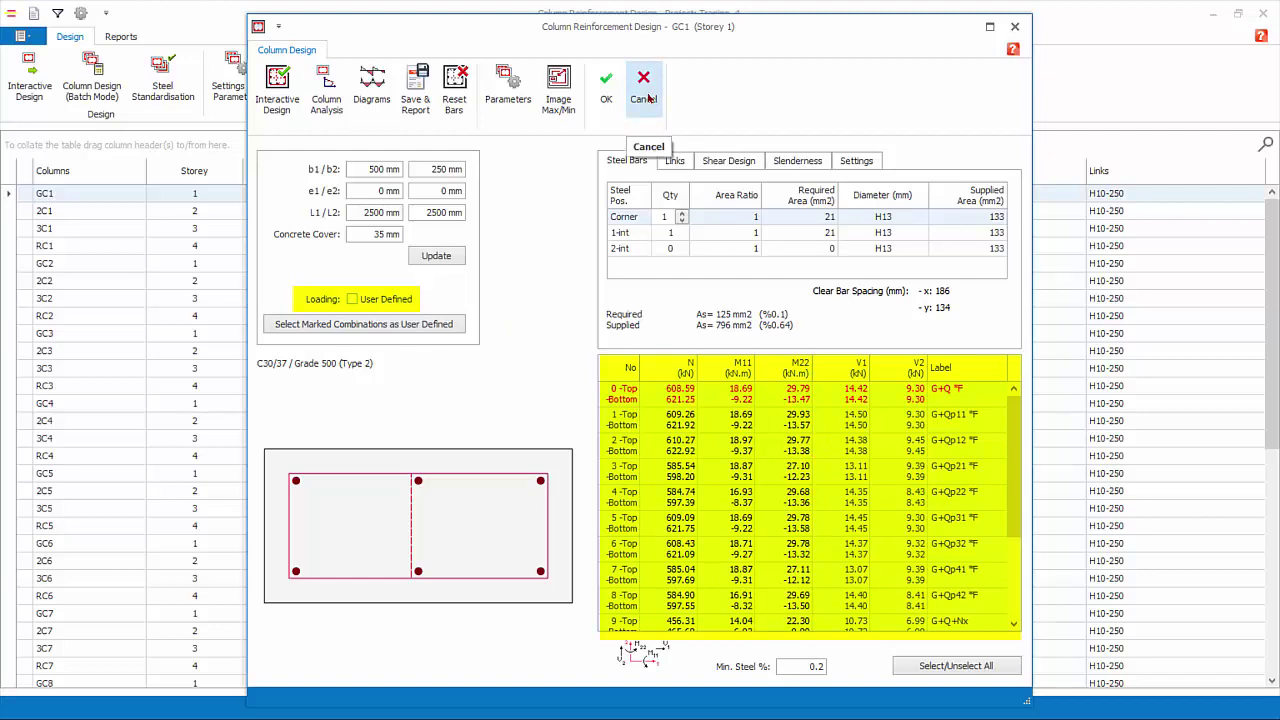
click(648, 98)
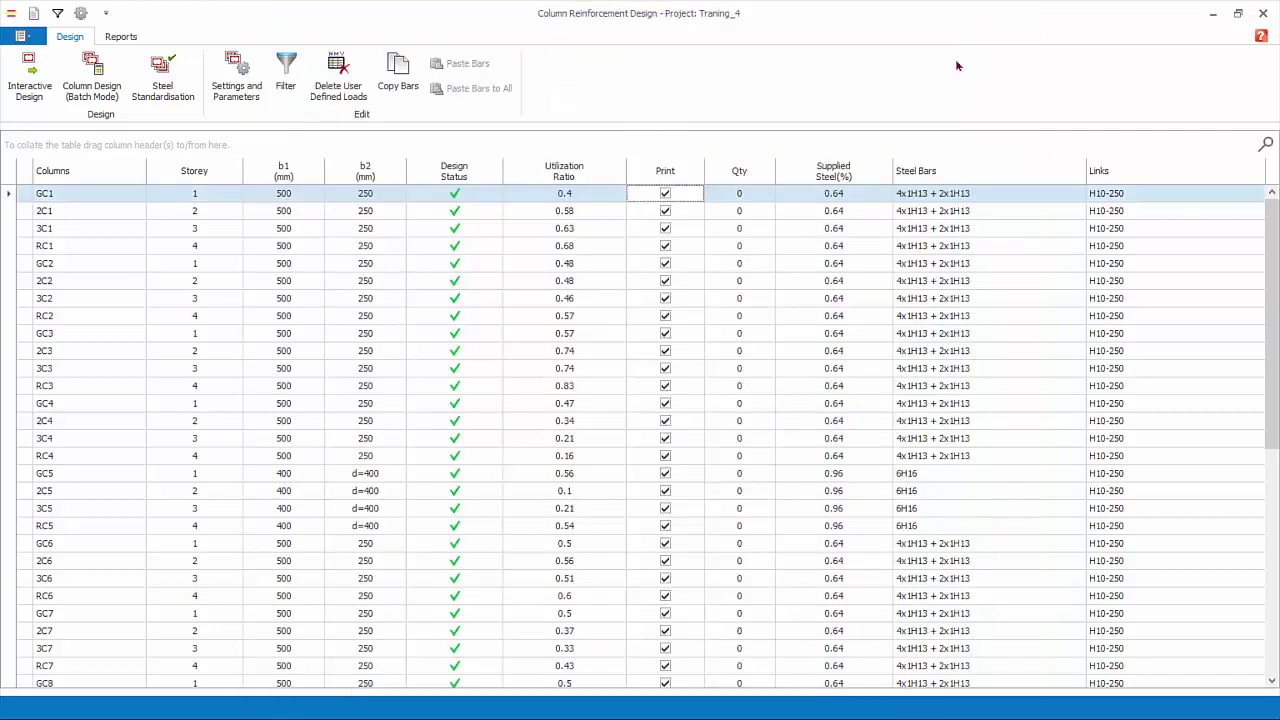
click(1264, 14)
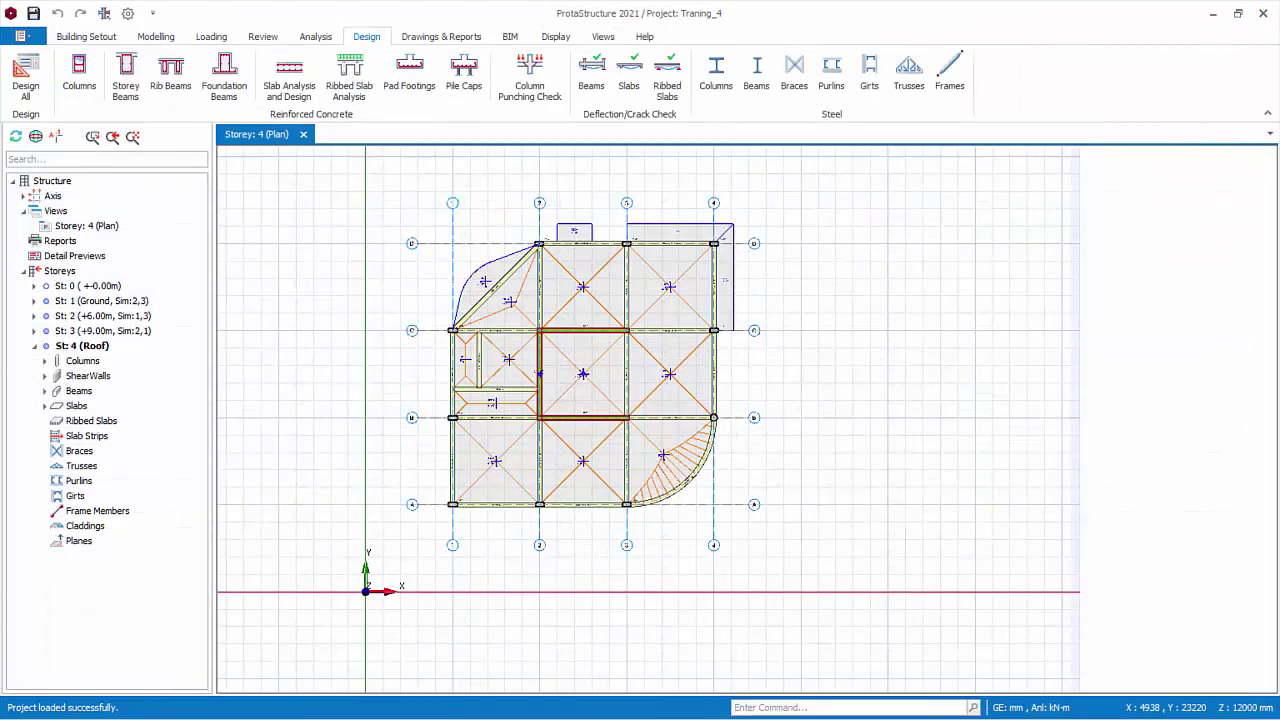